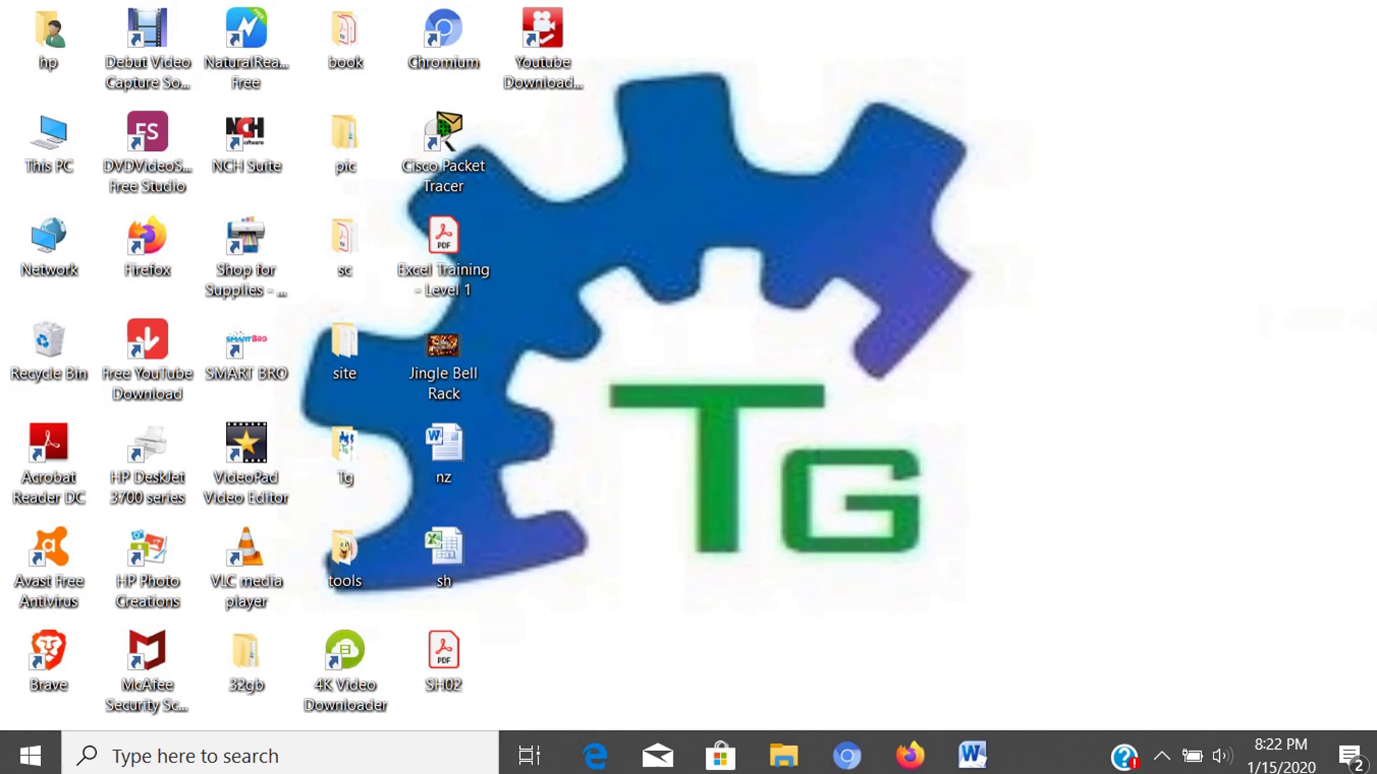
- Show the System page: Windows 10 Home, Core i5-8250U, 8.00 GB RAM, 64-bit
key(super+Pause)
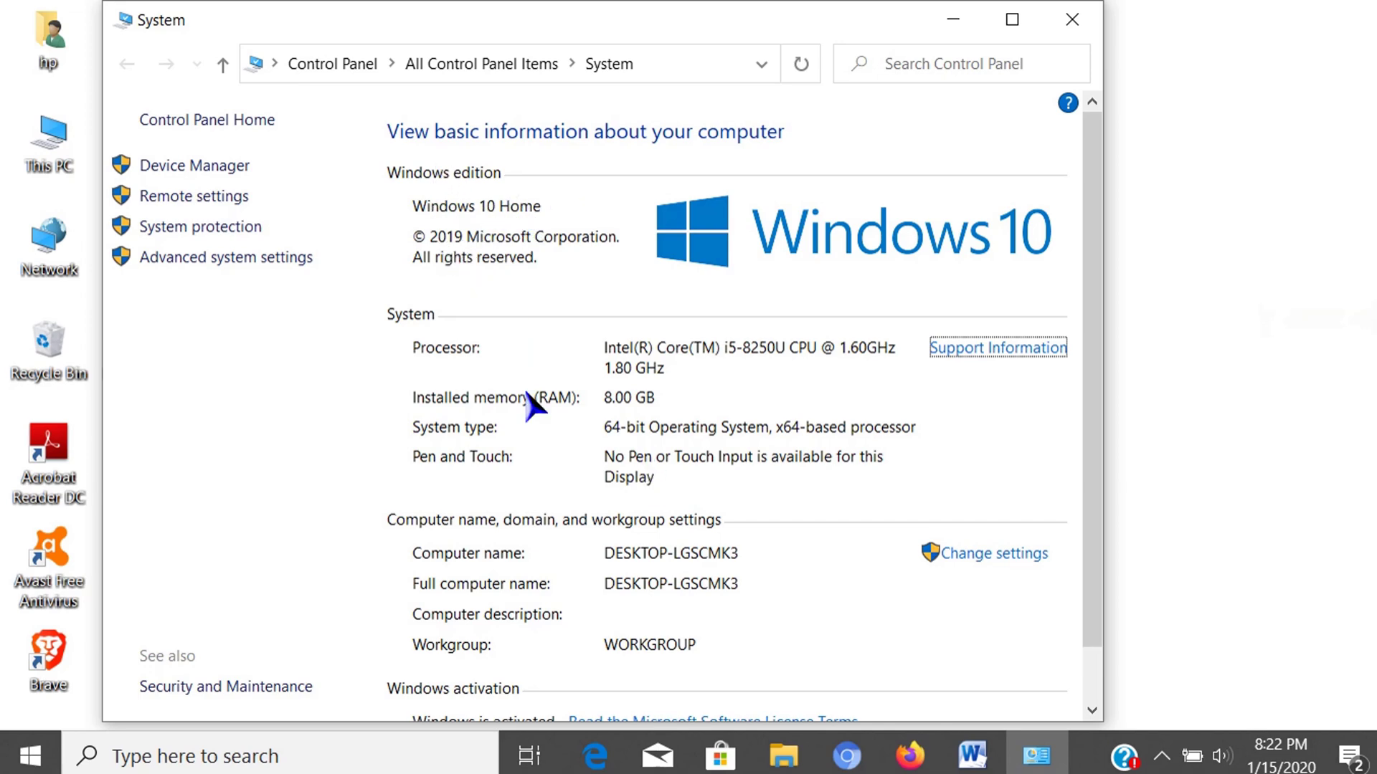
scroll(697, 531, down, 1)
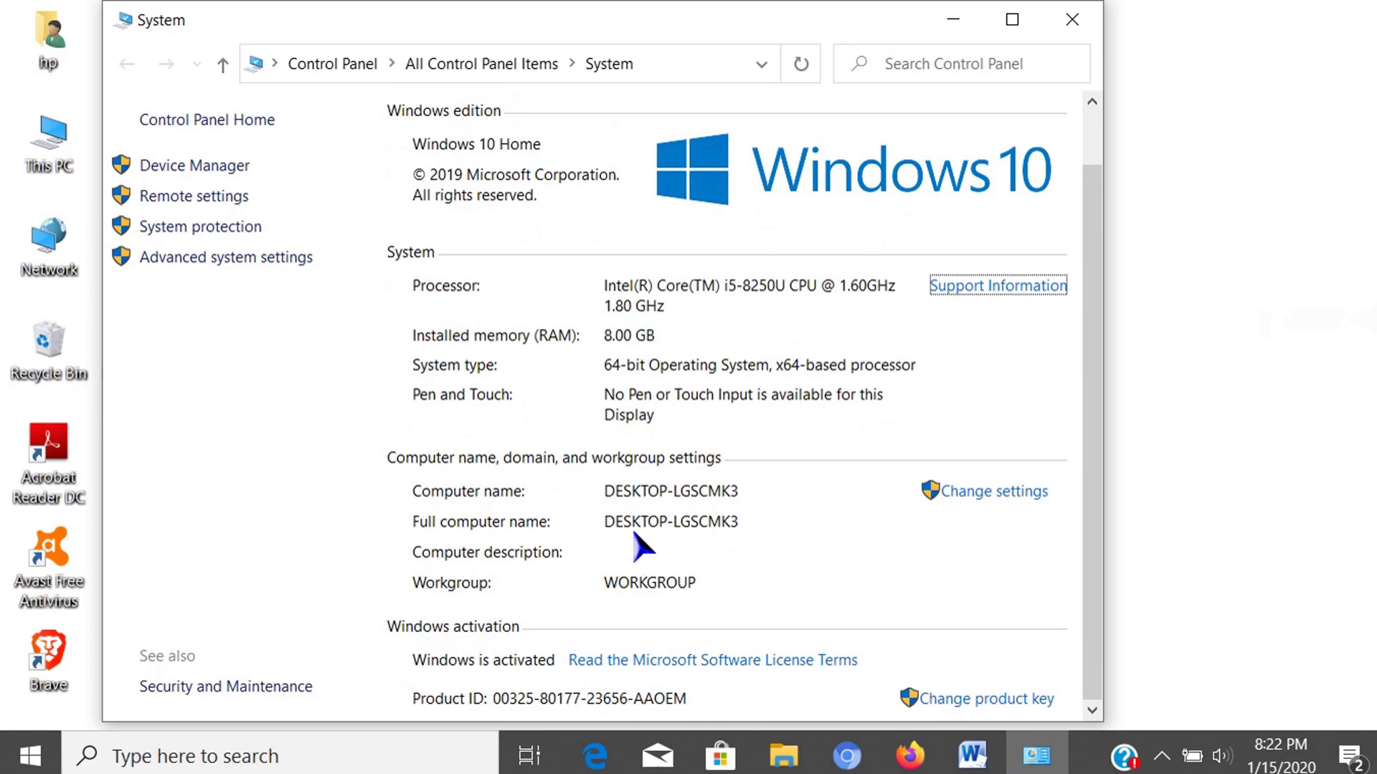
scroll(636, 547, up, 1)
- Review the Advanced, System Protection and Remote tabs of System Properties, then close it
click(1012, 567)
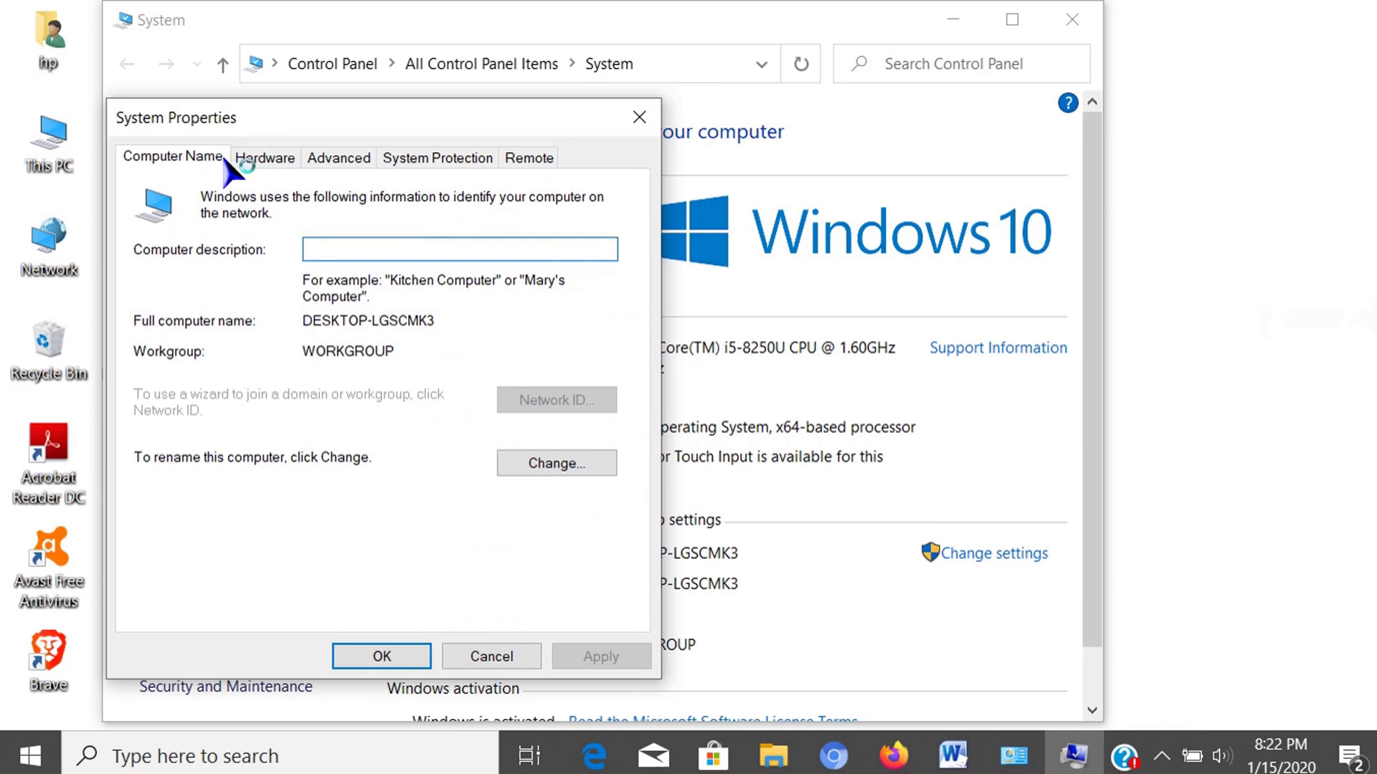
click(340, 160)
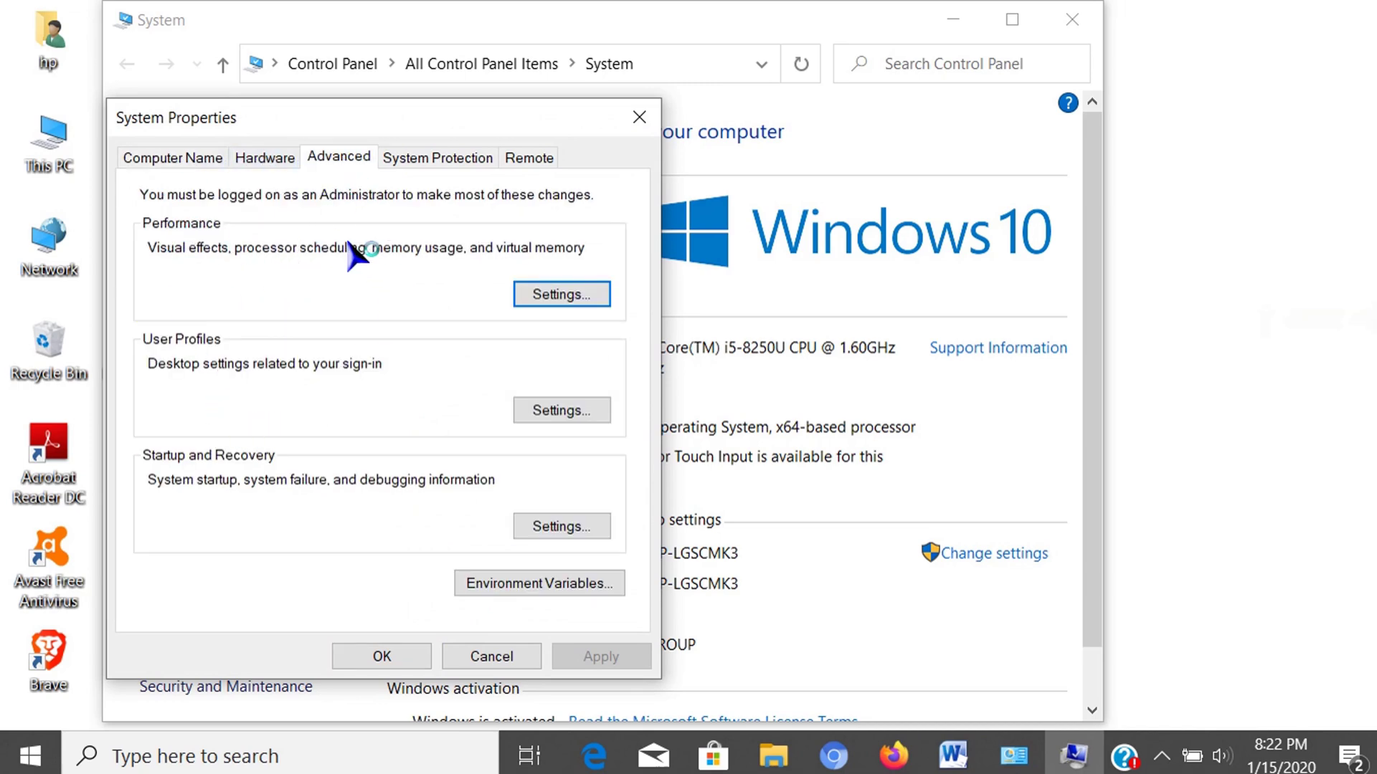
click(459, 161)
click(545, 158)
click(463, 165)
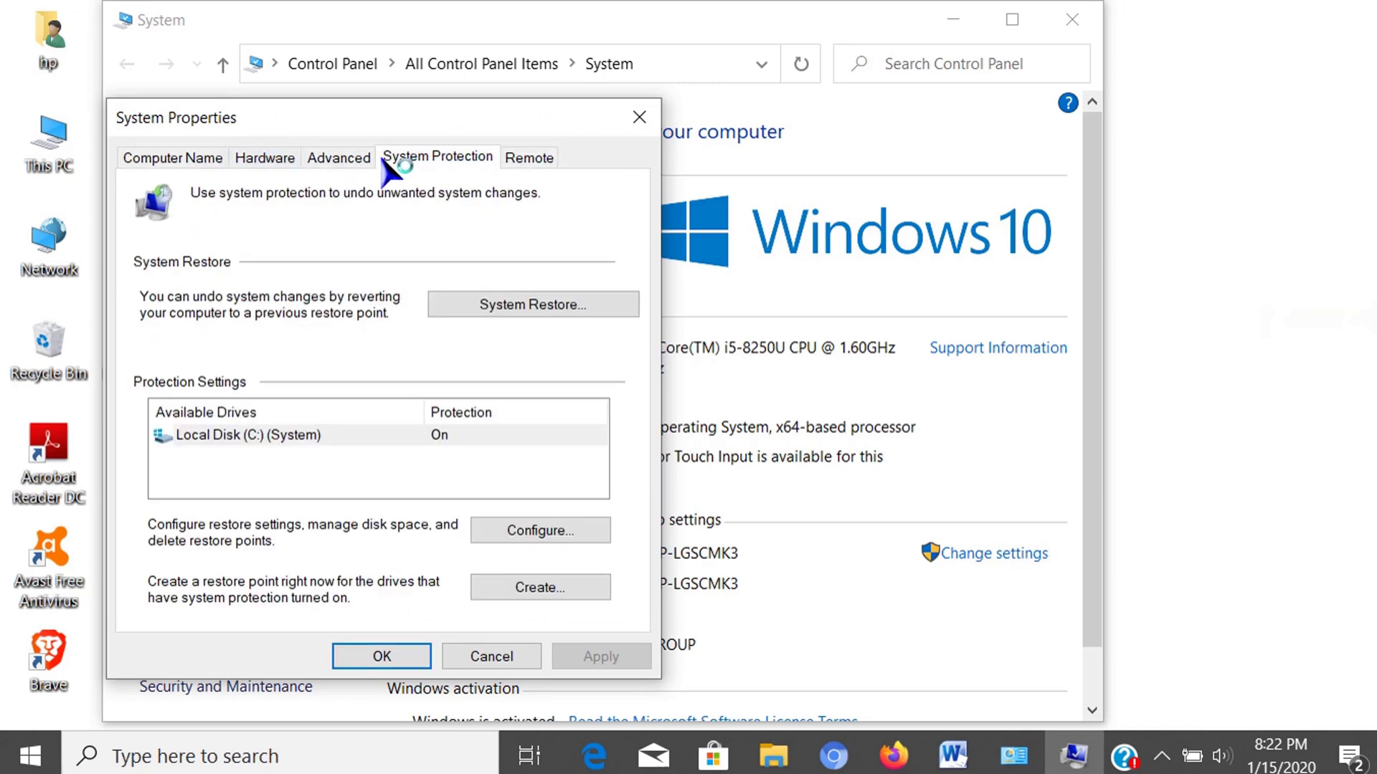
click(639, 117)
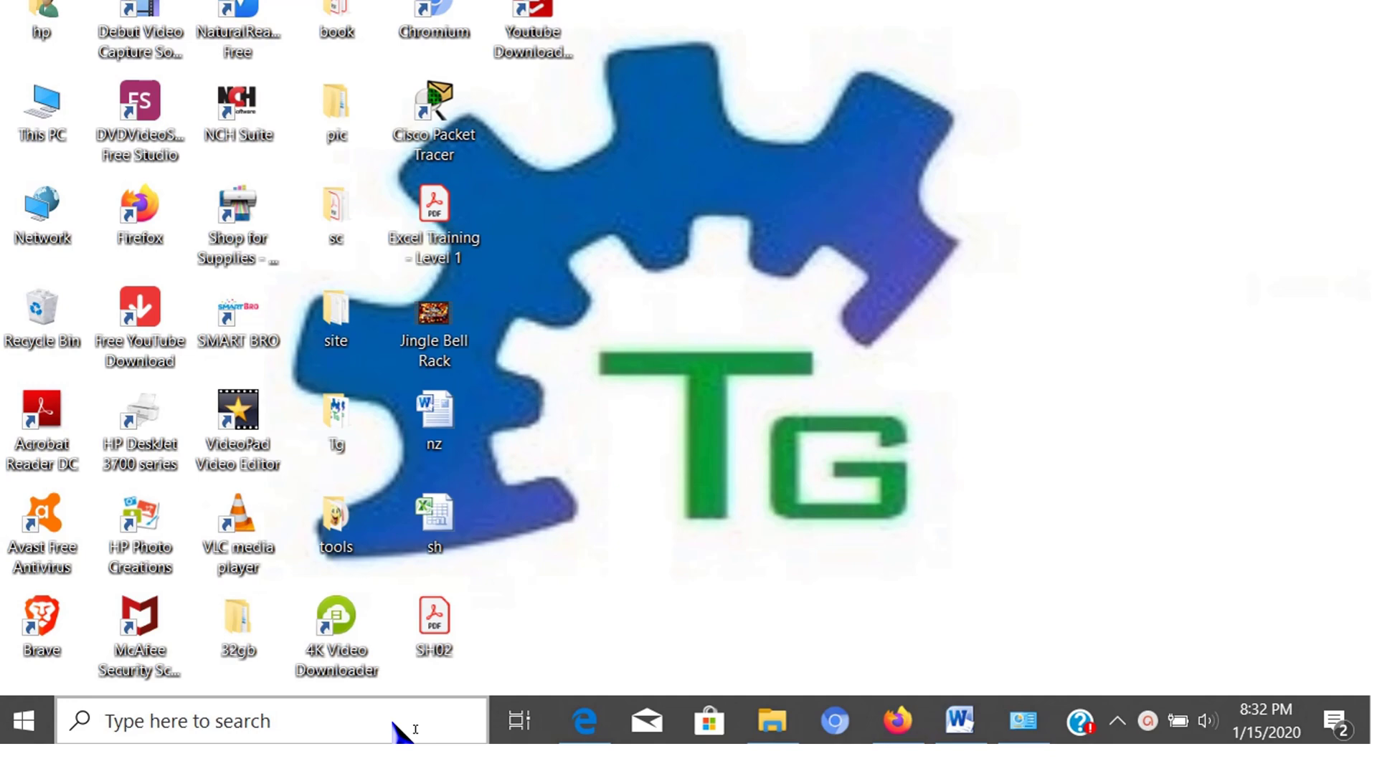
- Launch System Information by searching msinfo32
click(395, 724)
text(msinfo)
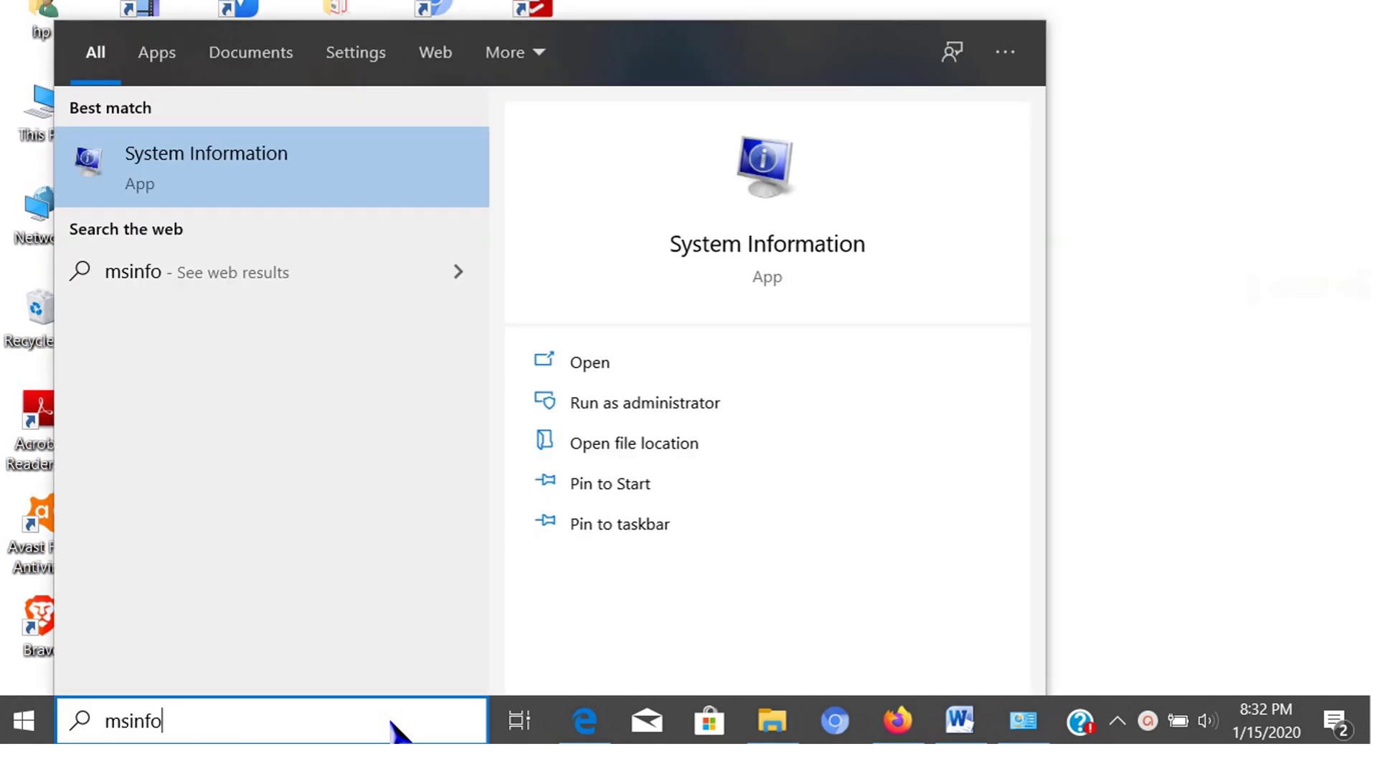
text(32)
key(Return)
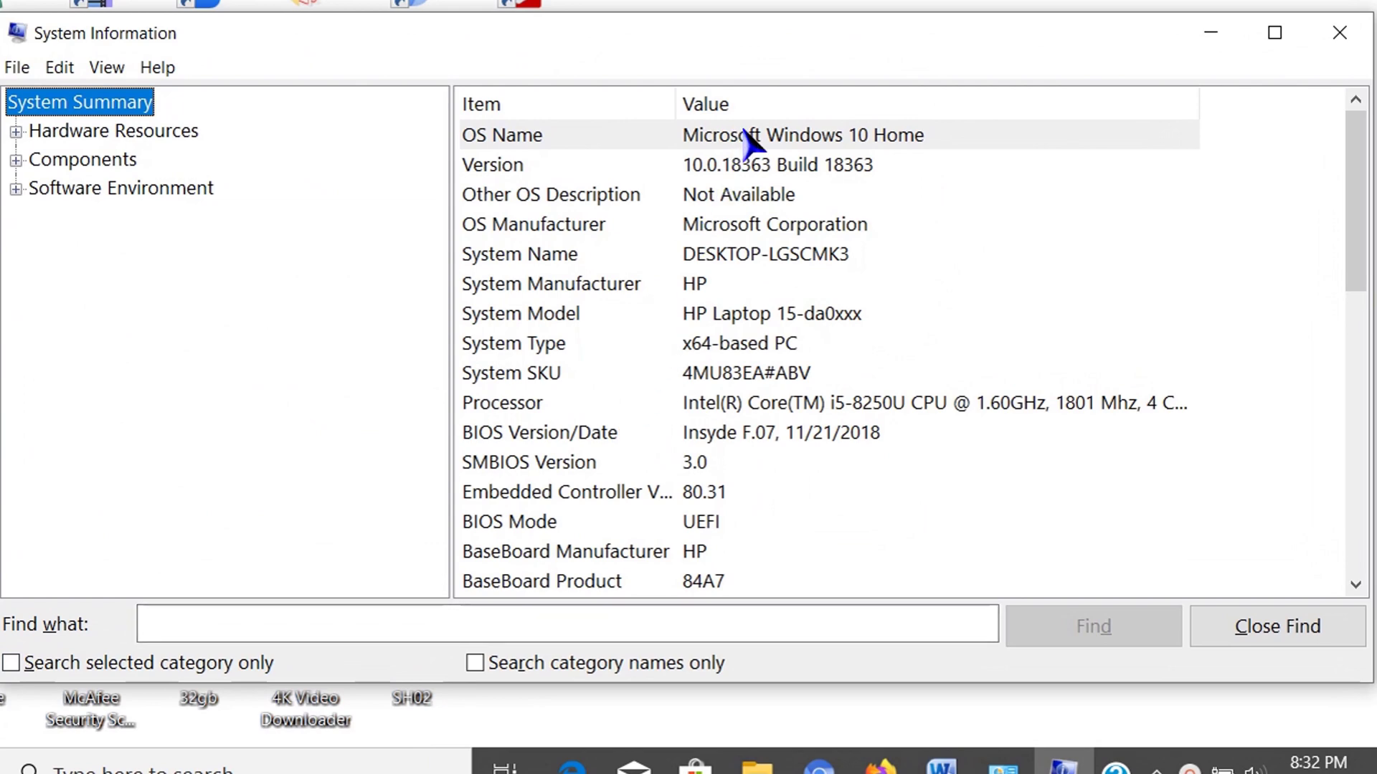
- Select the summary rows OS Name through Processor and BIOS Version/Date
click(738, 136)
shift+click(752, 173)
ctrl+click(738, 287)
ctrl+click(730, 313)
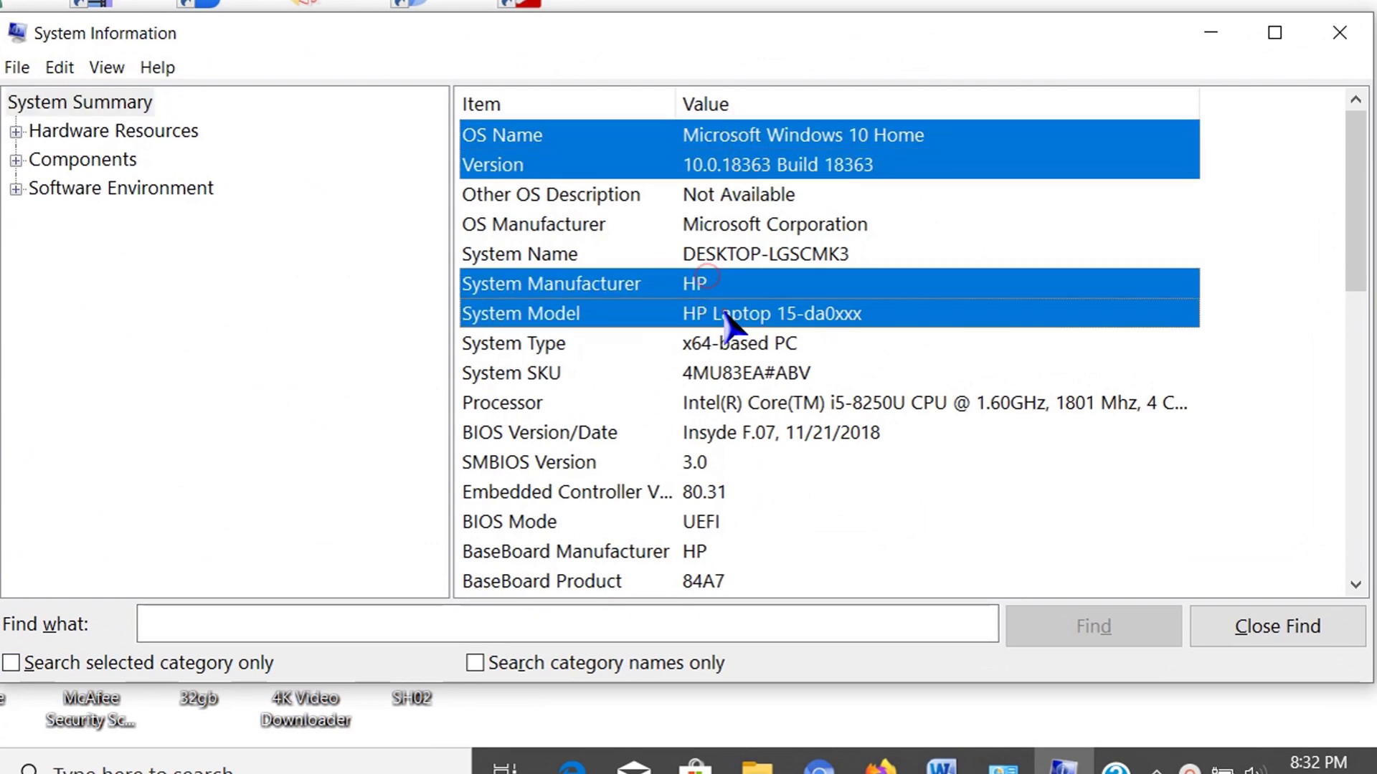
ctrl+click(742, 346)
ctrl+click(774, 404)
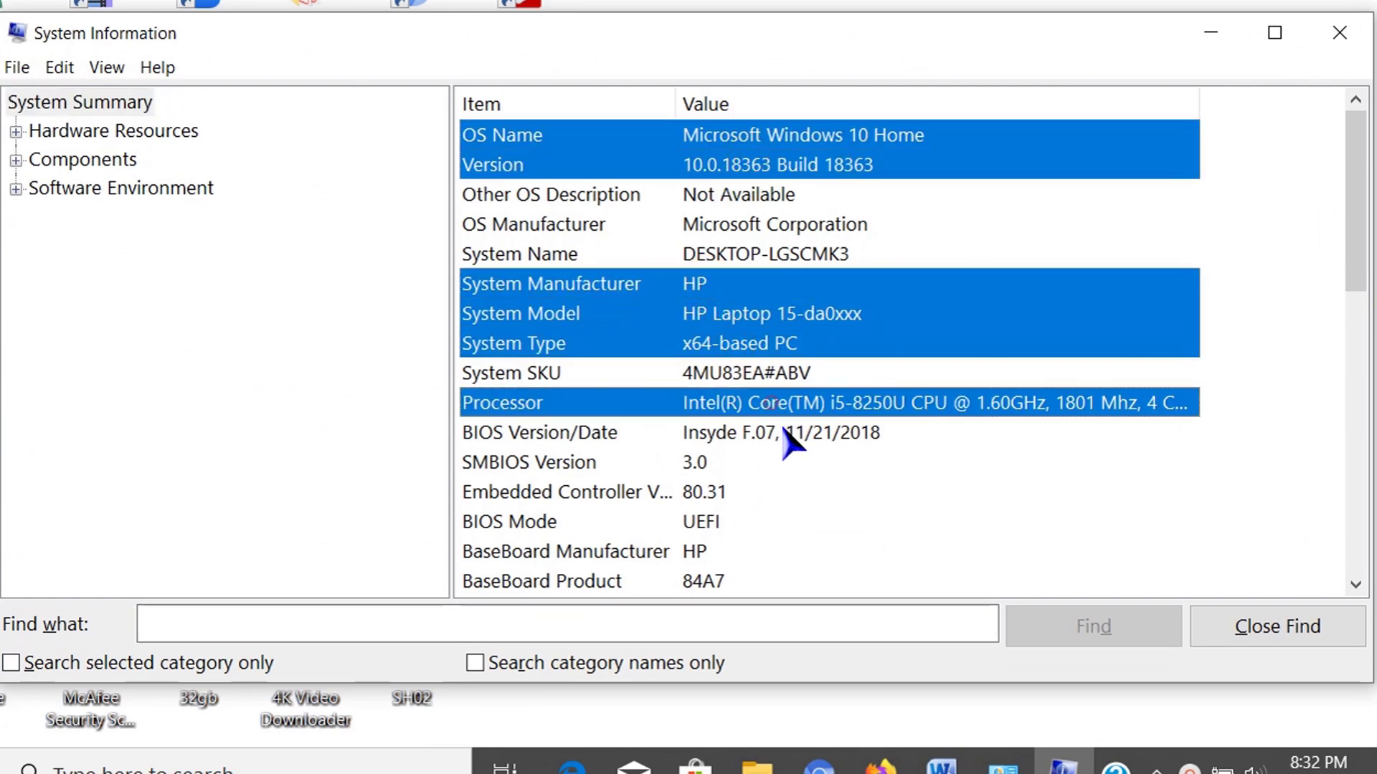
ctrl+click(735, 432)
- Select the Installed Physical Memory row and expand the Components category
scroll(789, 402, down, 3)
scroll(803, 395, down, 1)
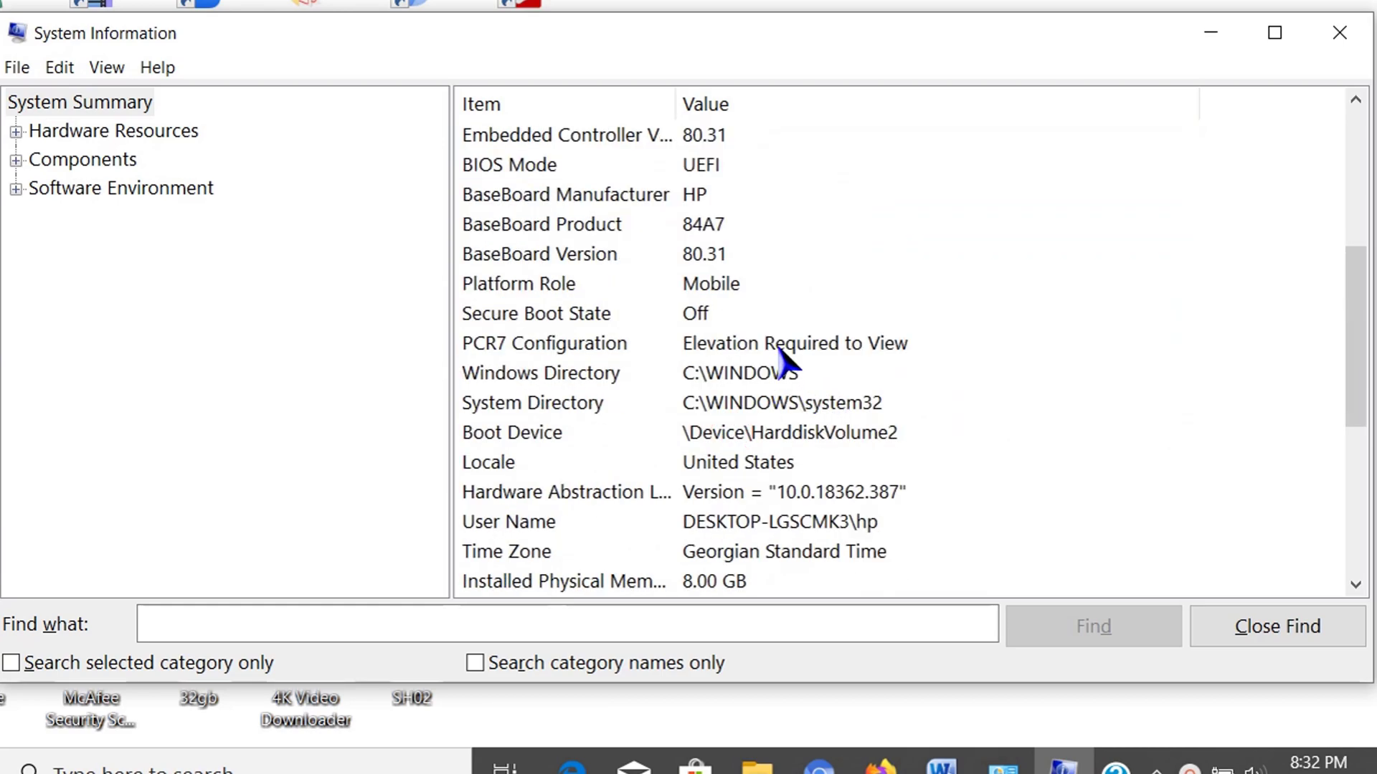
scroll(785, 365, down, 1)
ctrl+click(737, 492)
scroll(752, 440, down, 3)
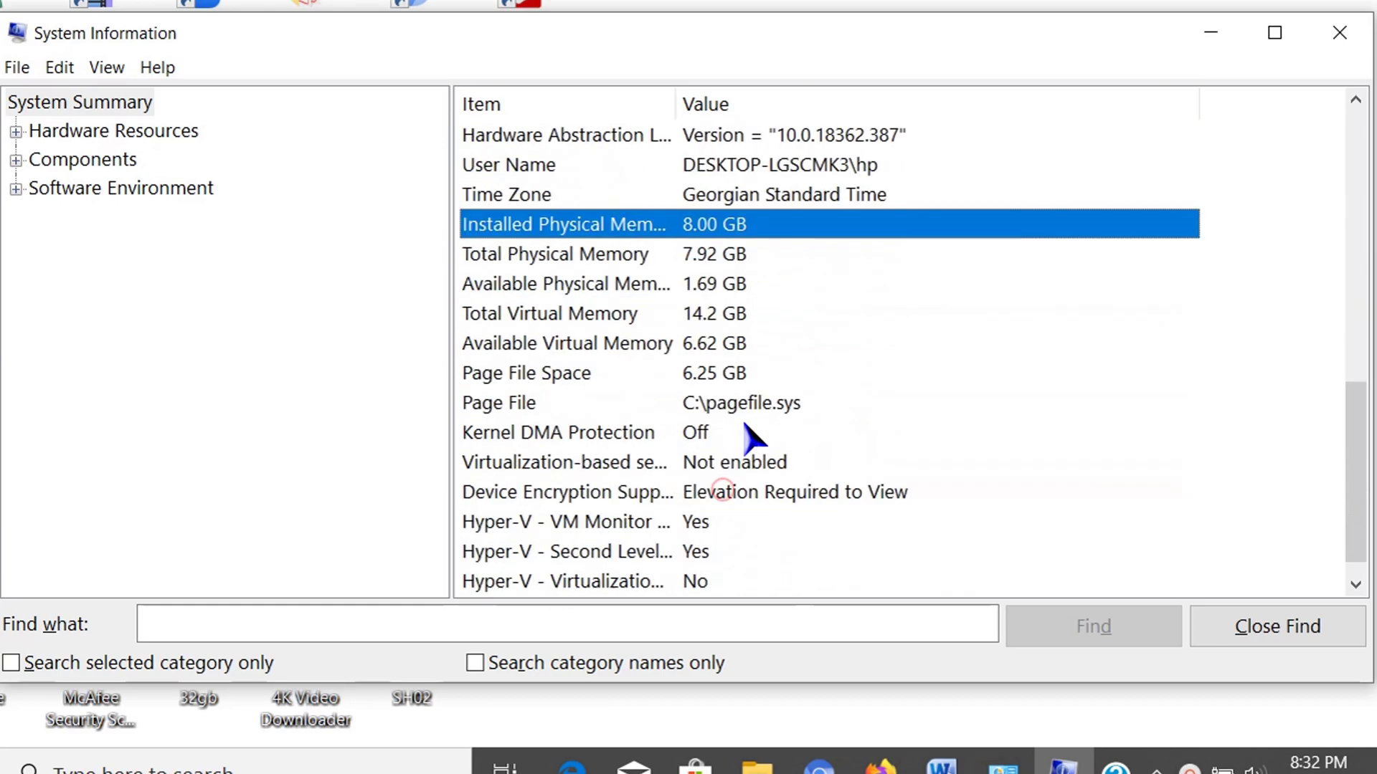
scroll(771, 425, down, 1)
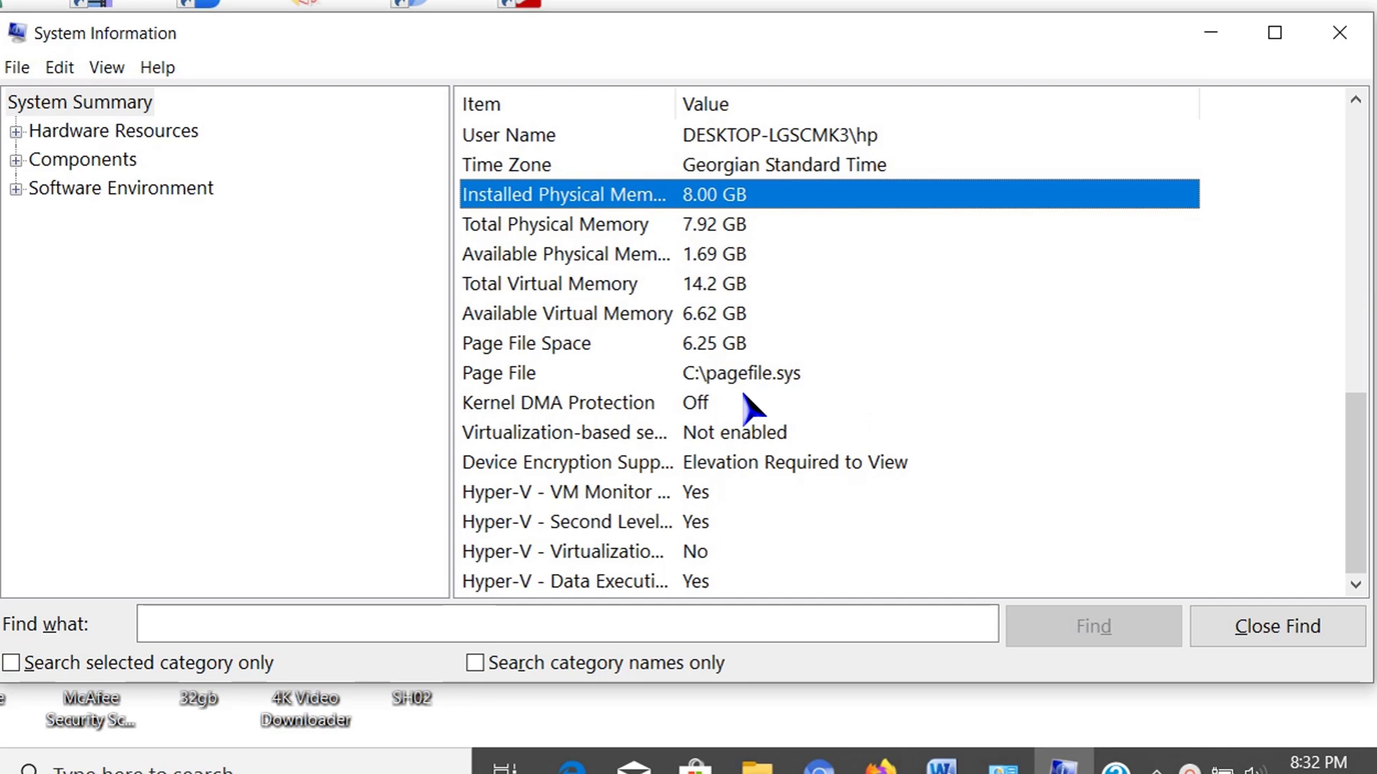
click(16, 160)
- Show Components > Display details and select the NVIDIA adapter's Name row
click(68, 275)
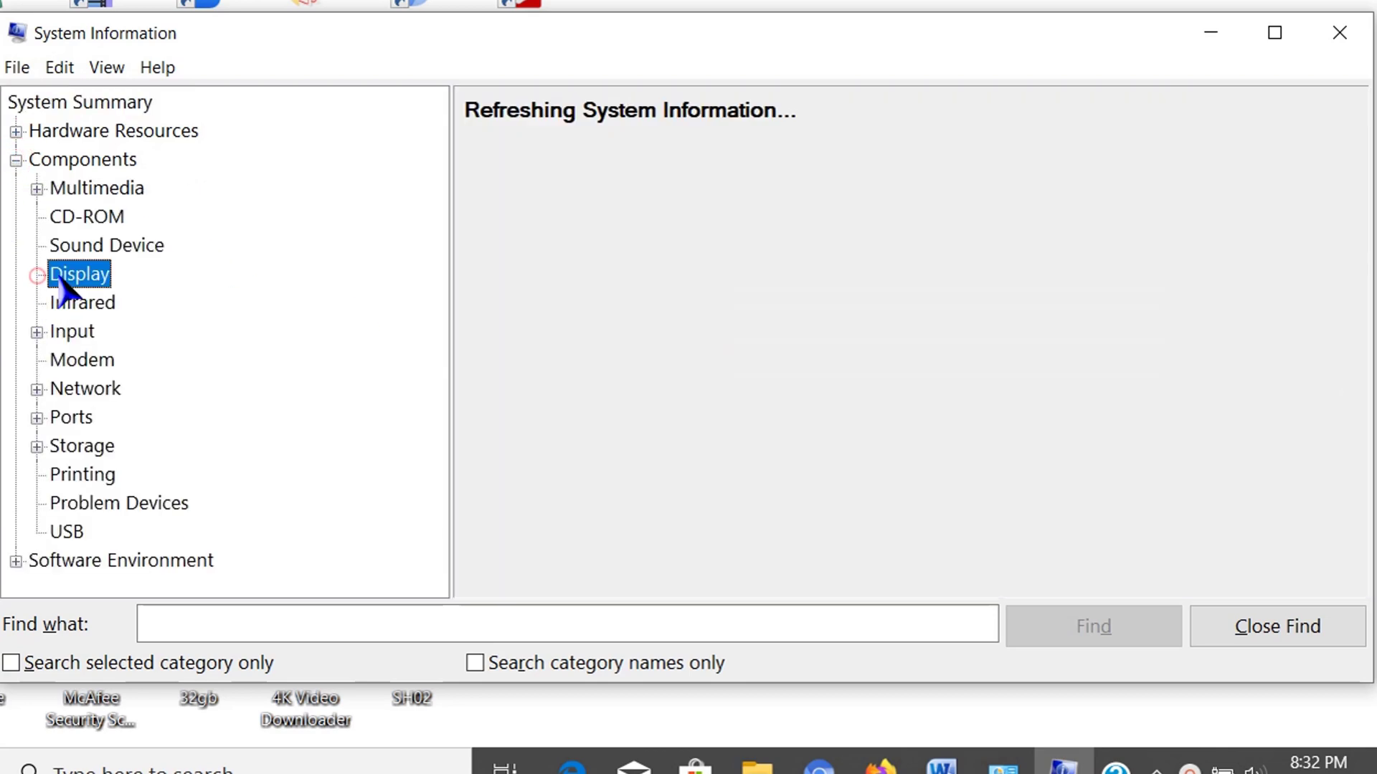
key(Tab)
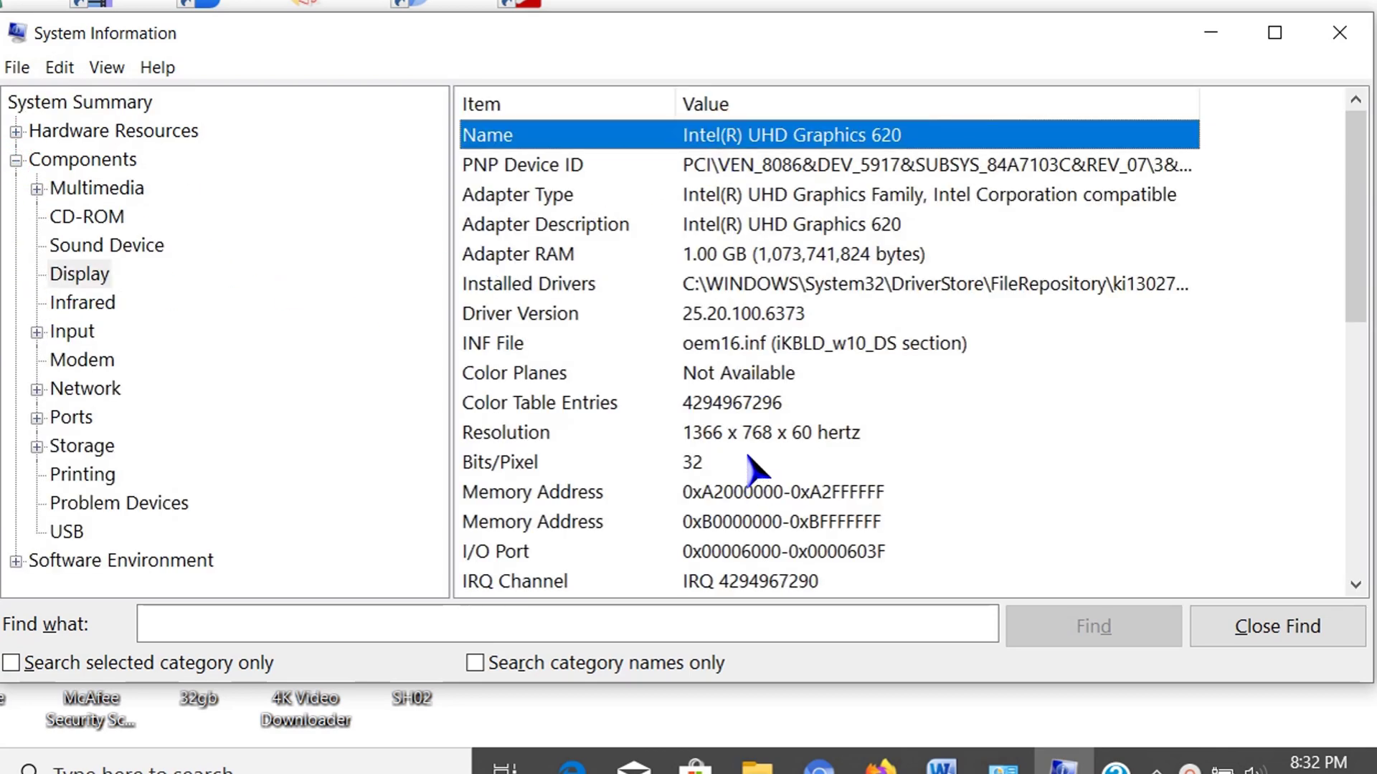
scroll(743, 319, down, 3)
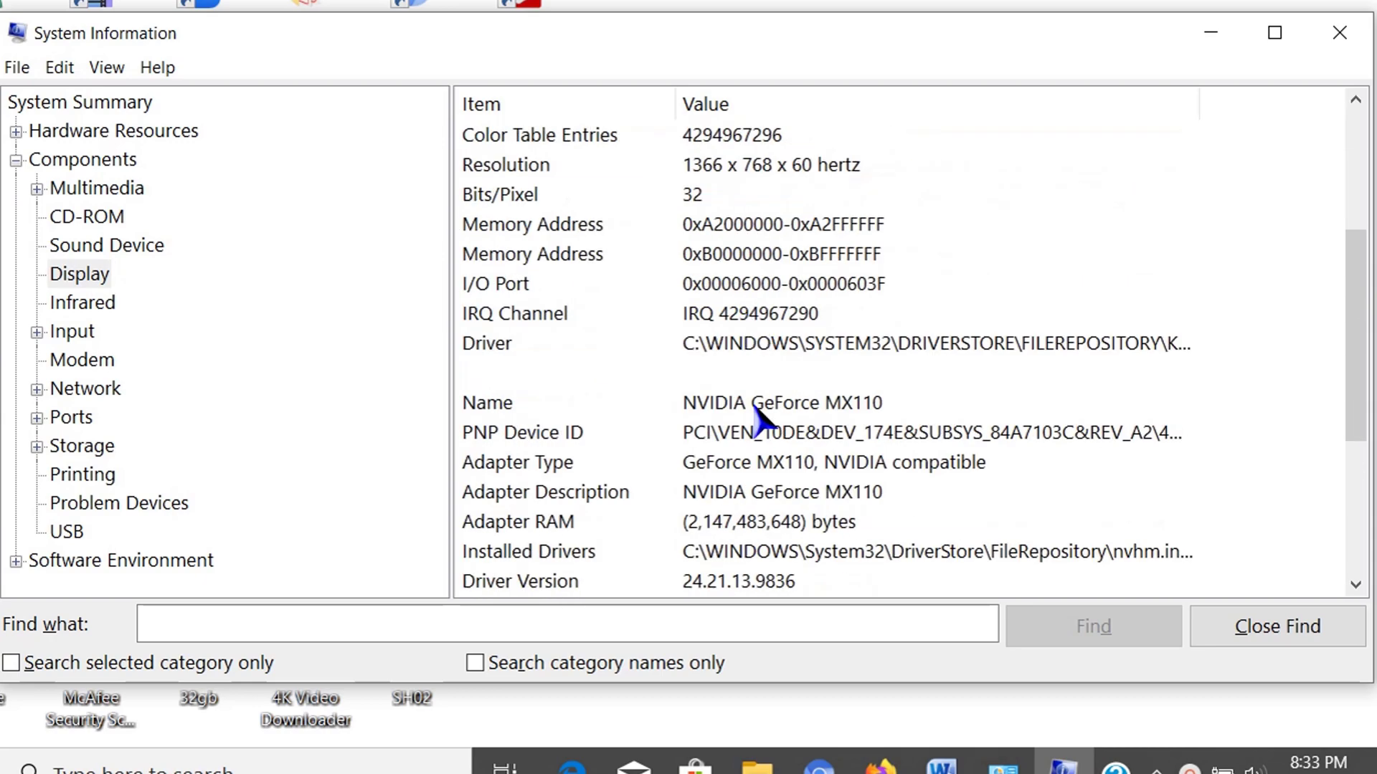
click(671, 401)
scroll(625, 522, down, 2)
scroll(625, 522, down, 1)
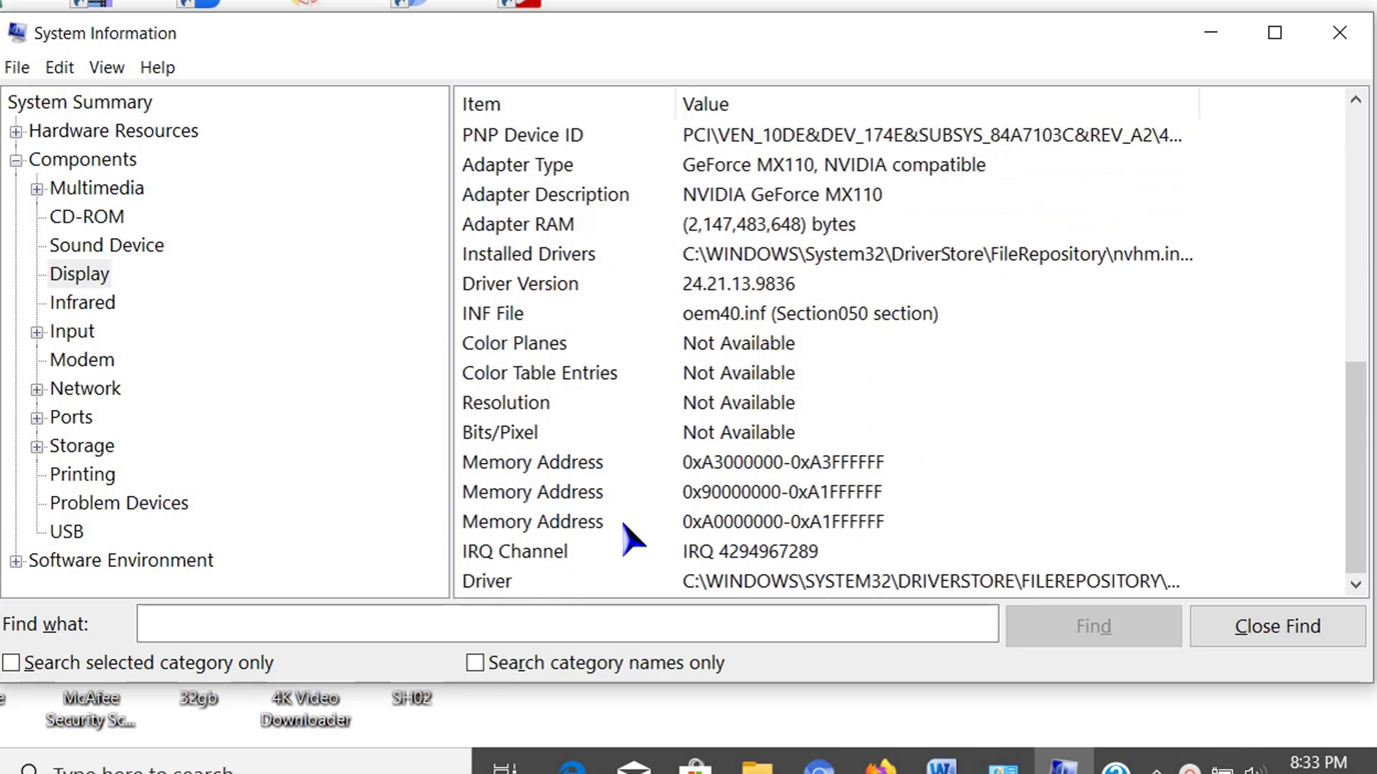
- Show Network > Adapter details and select the Realtek adapter's type rows
click(81, 393)
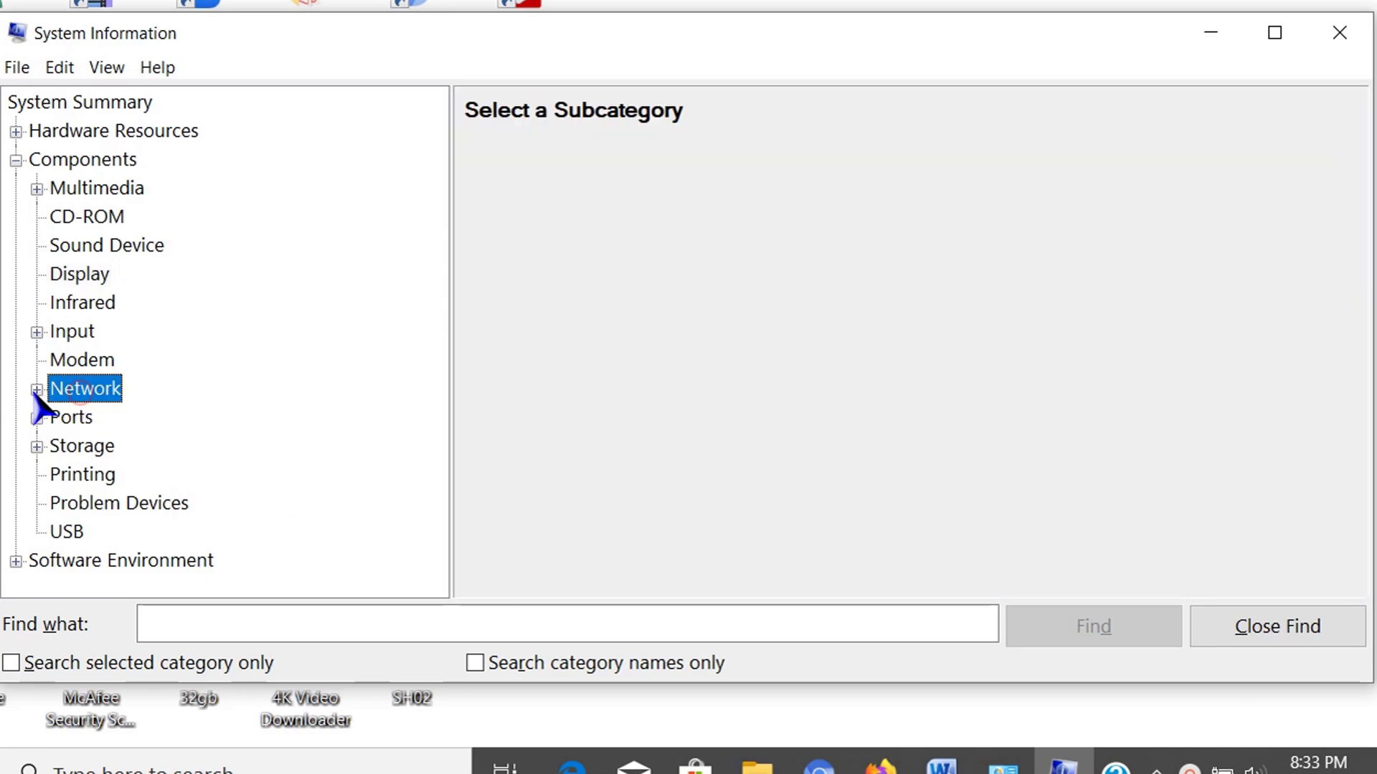
click(37, 389)
click(90, 417)
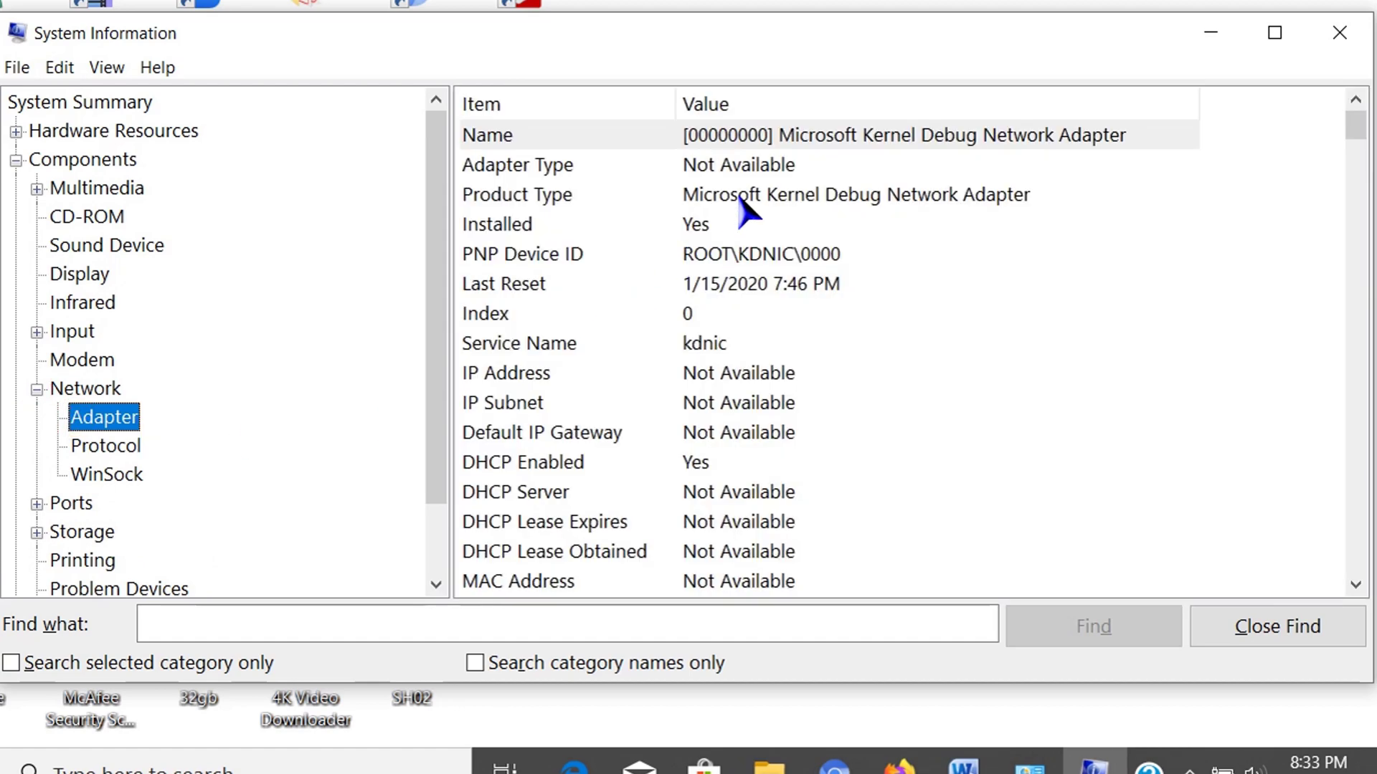
click(741, 195)
scroll(741, 258, down, 5)
click(728, 253)
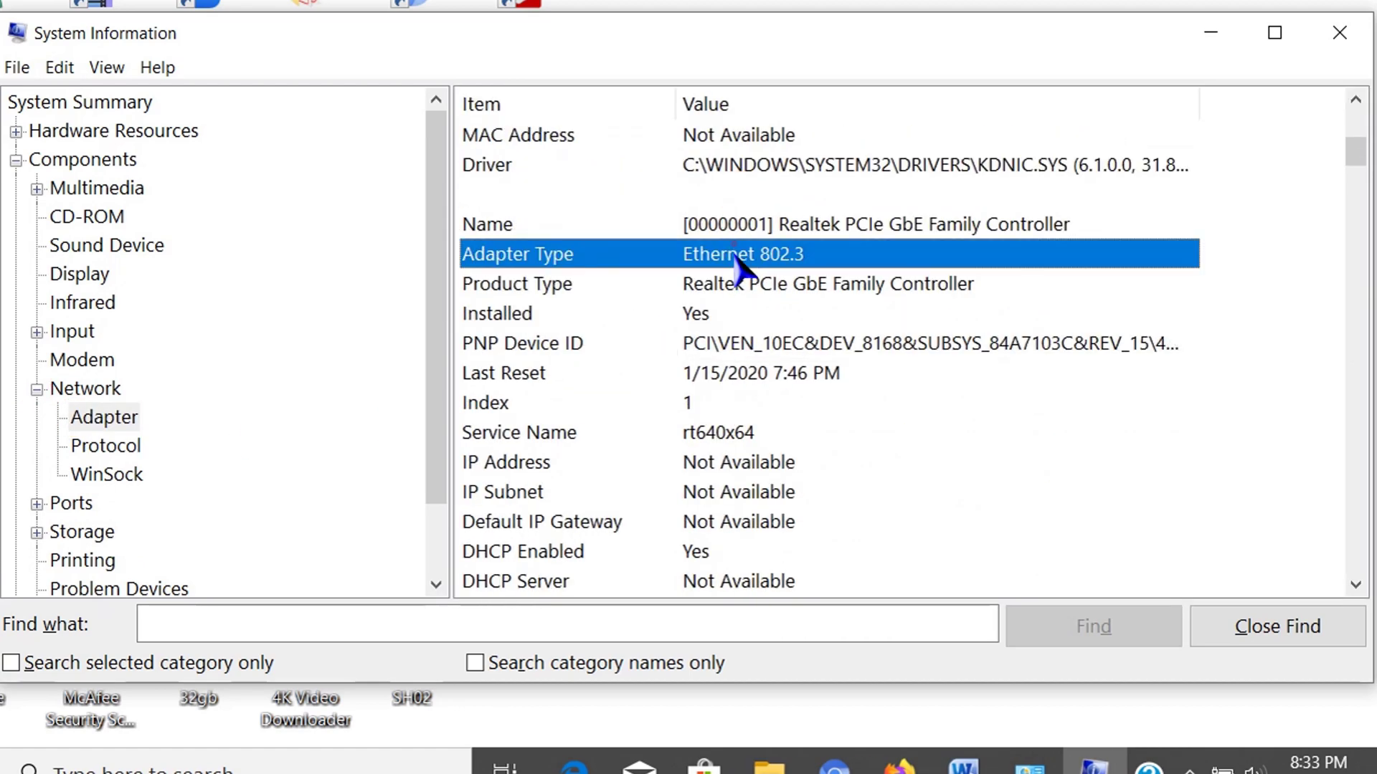
shift+click(735, 284)
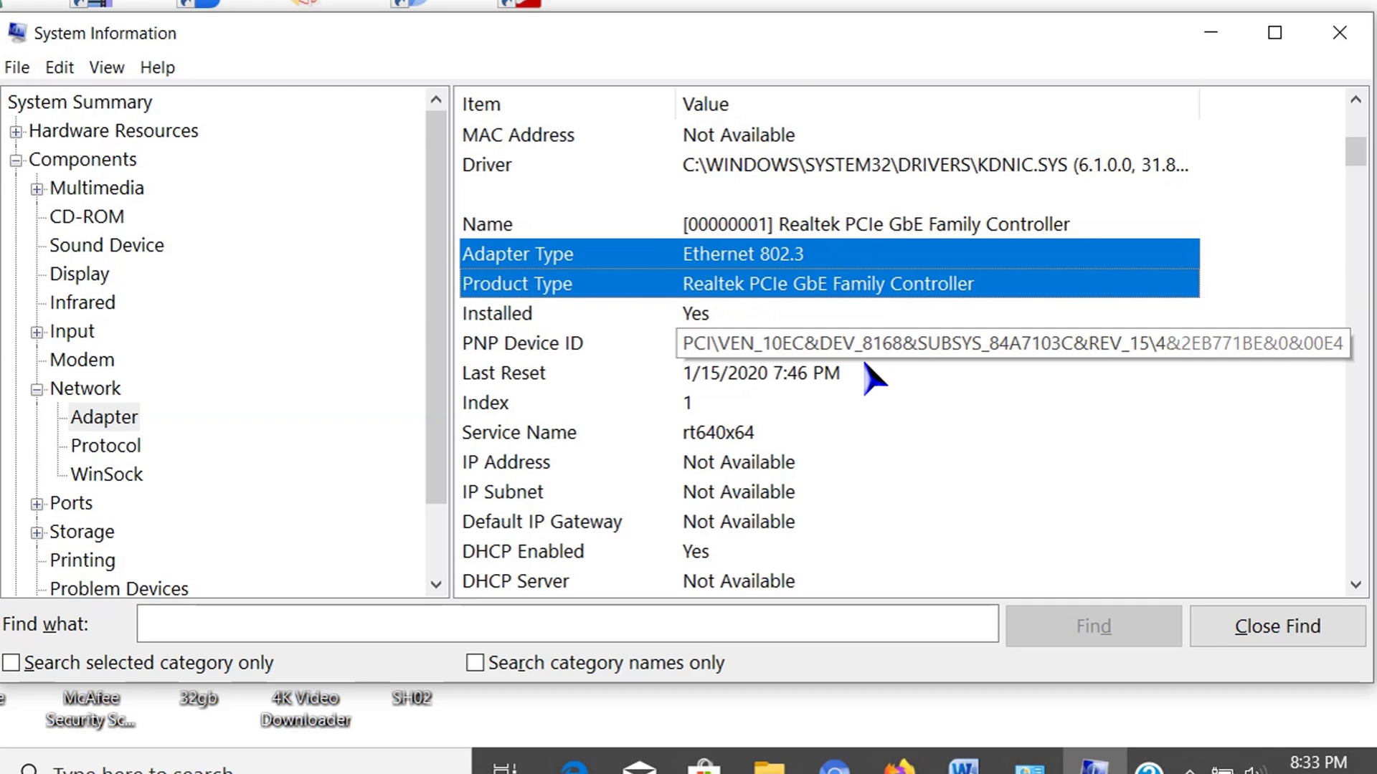
- Show Storage > Drives and select the C: drive's 930 GB Size and Free Space rows
scroll(107, 477, down, 1)
click(38, 446)
click(95, 474)
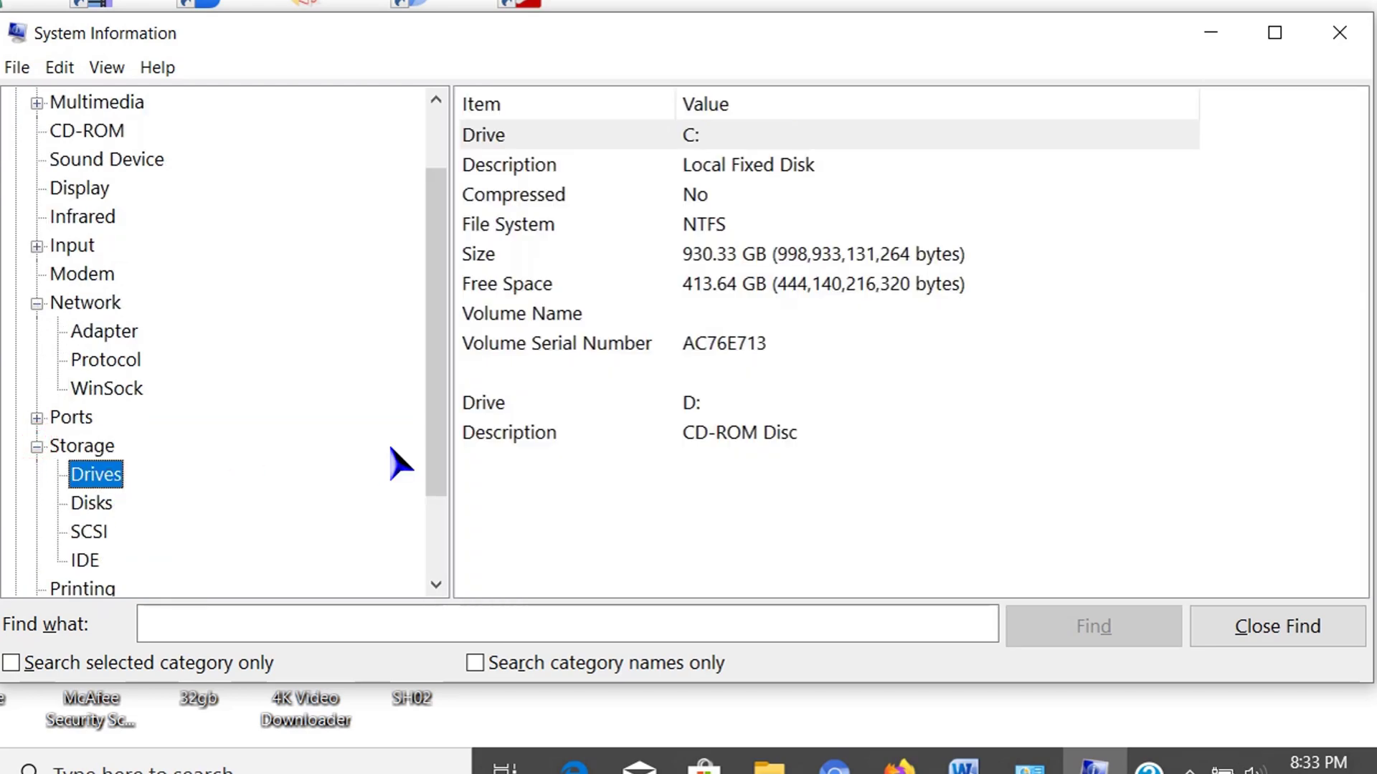
shift+click(832, 282)
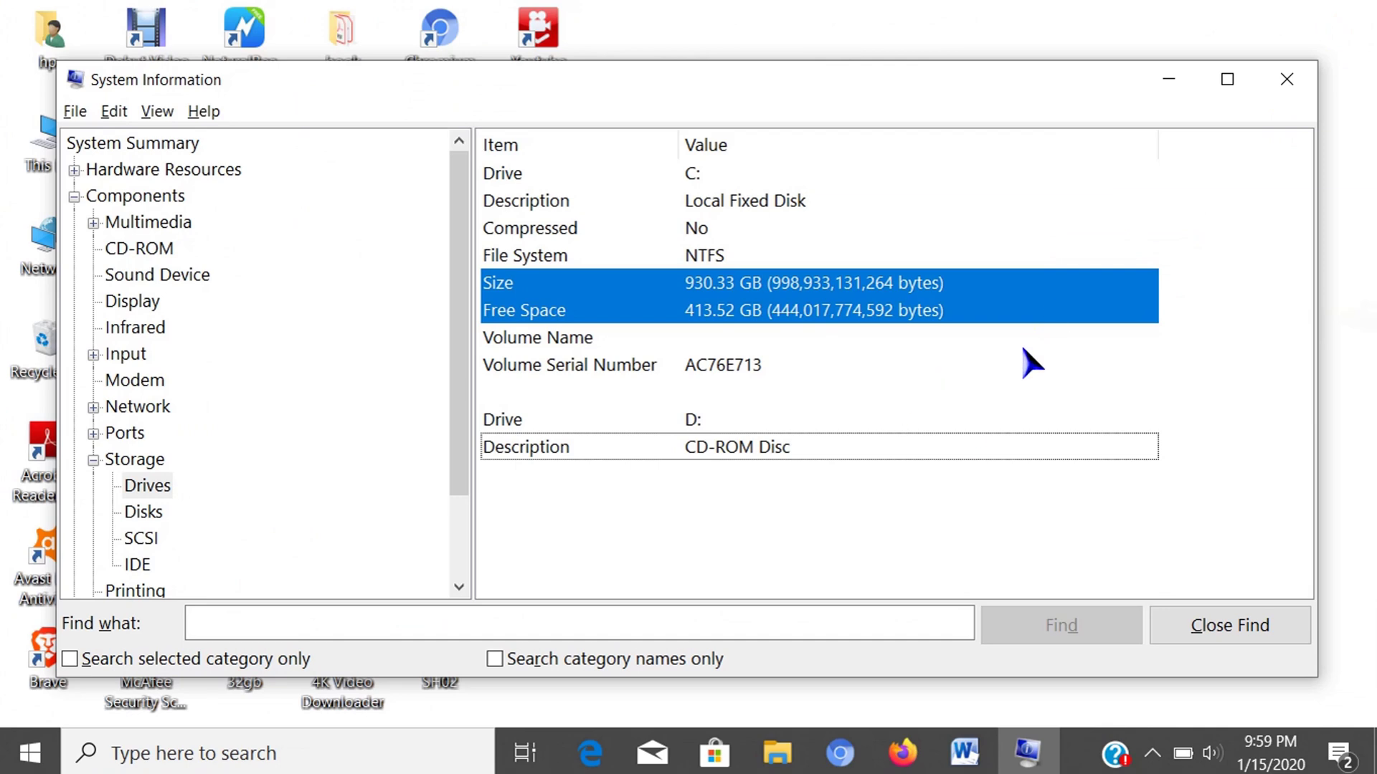
- Run systeminfo in an administrator Command Prompt
click(409, 760)
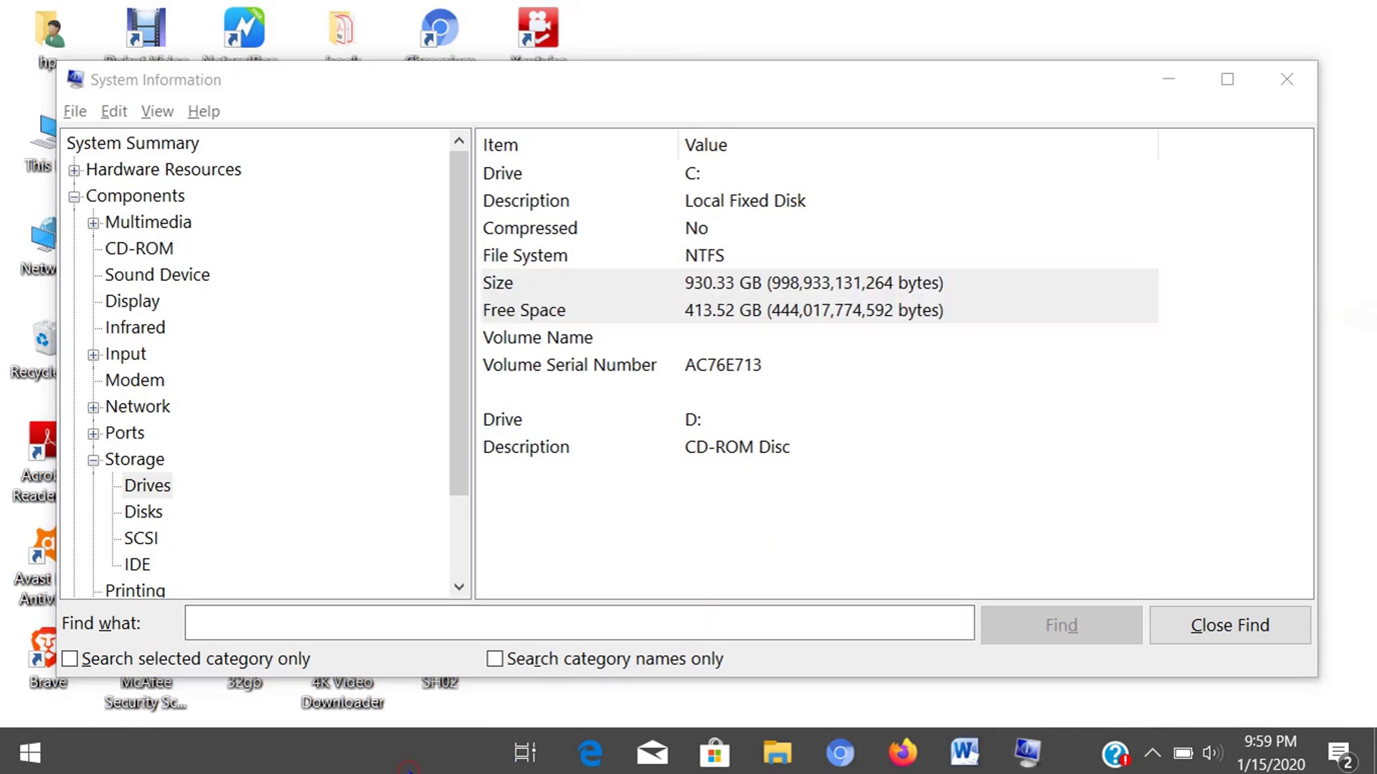
text(cmd)
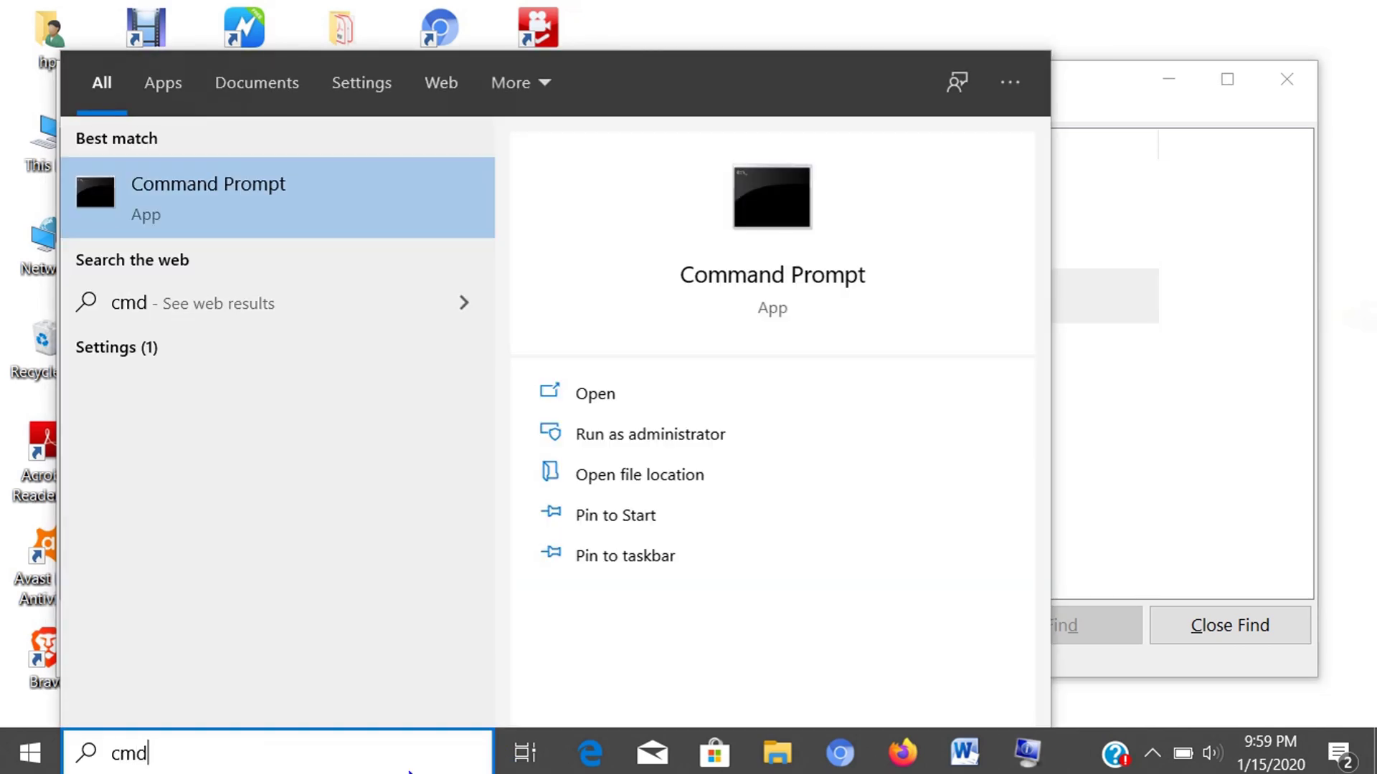
click(631, 433)
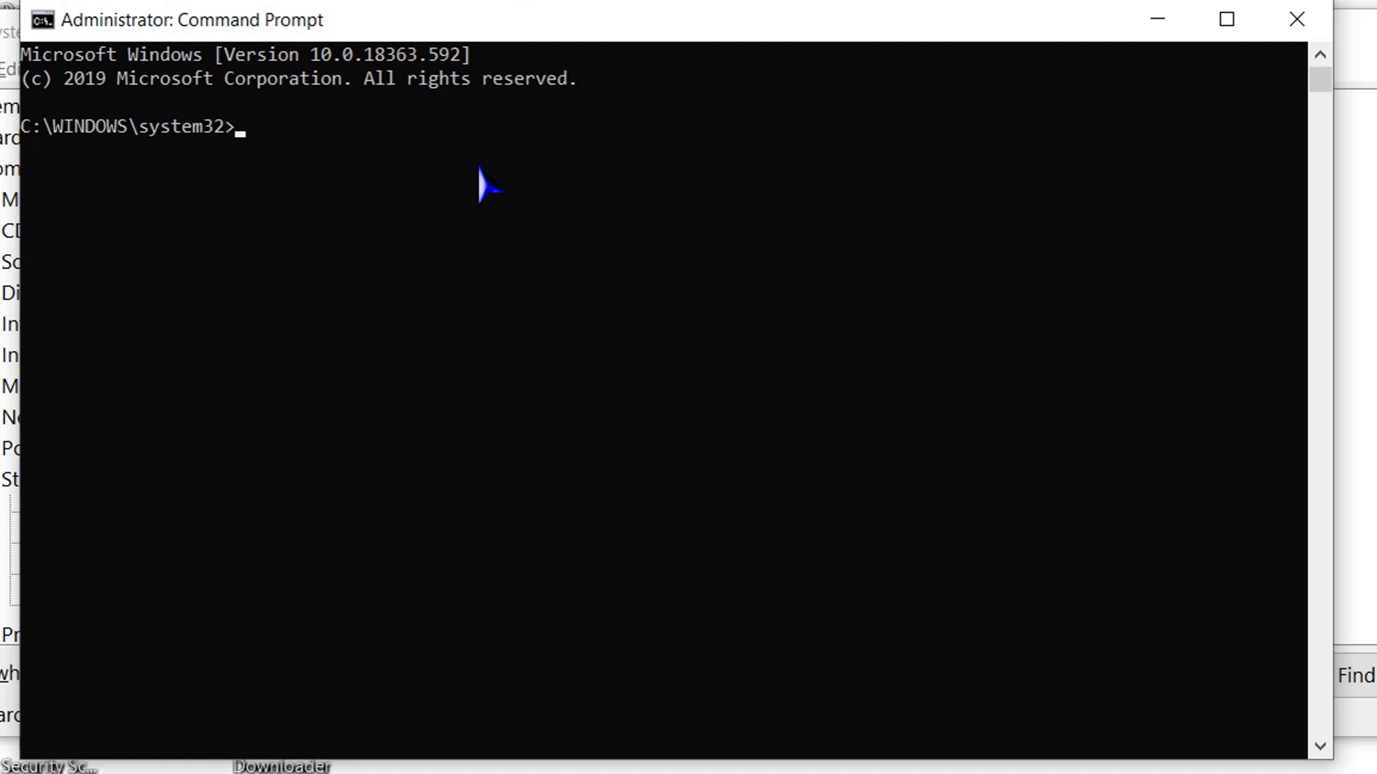
text(systeminfo)
key(Return)
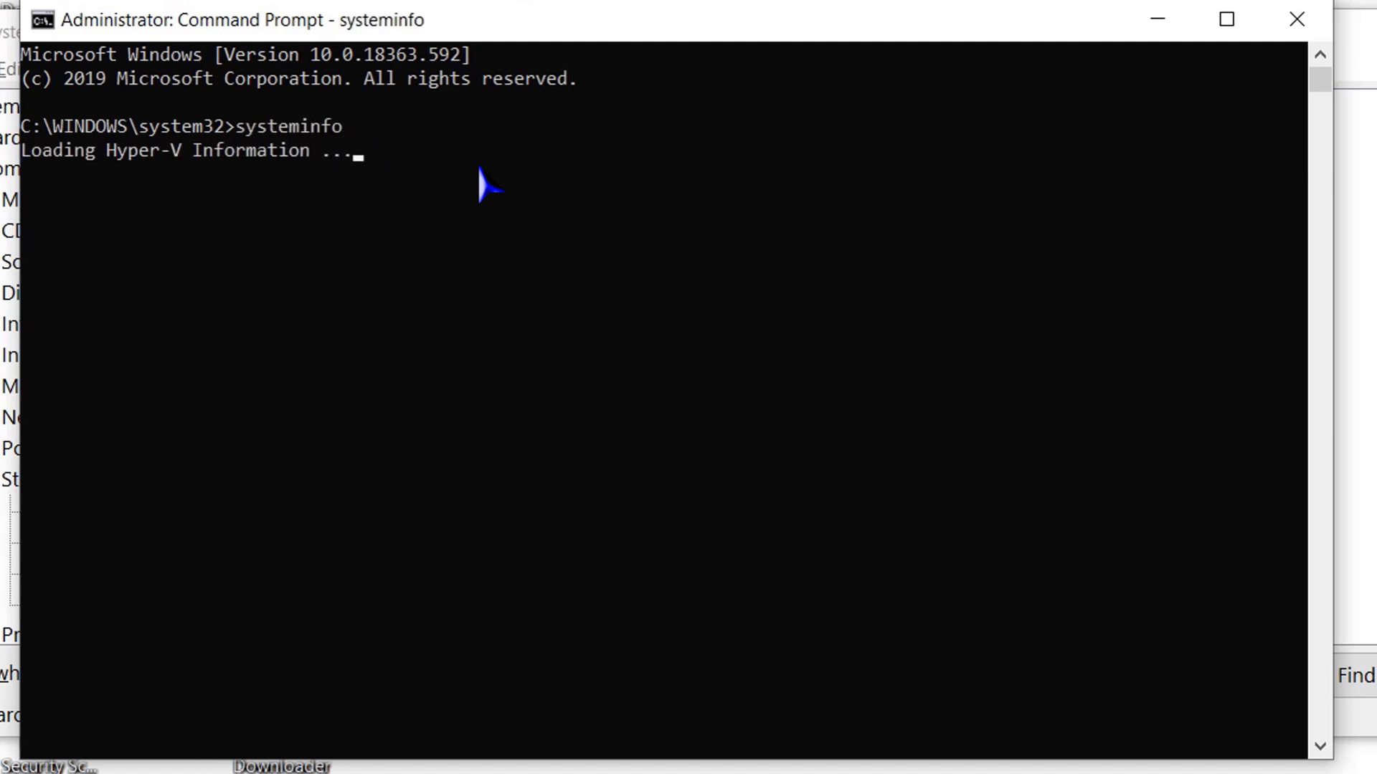
- Highlight the host name, OS name, manufacturer-to-system-type and processor lines
scroll(495, 280, up, 4)
scroll(502, 283, up, 7)
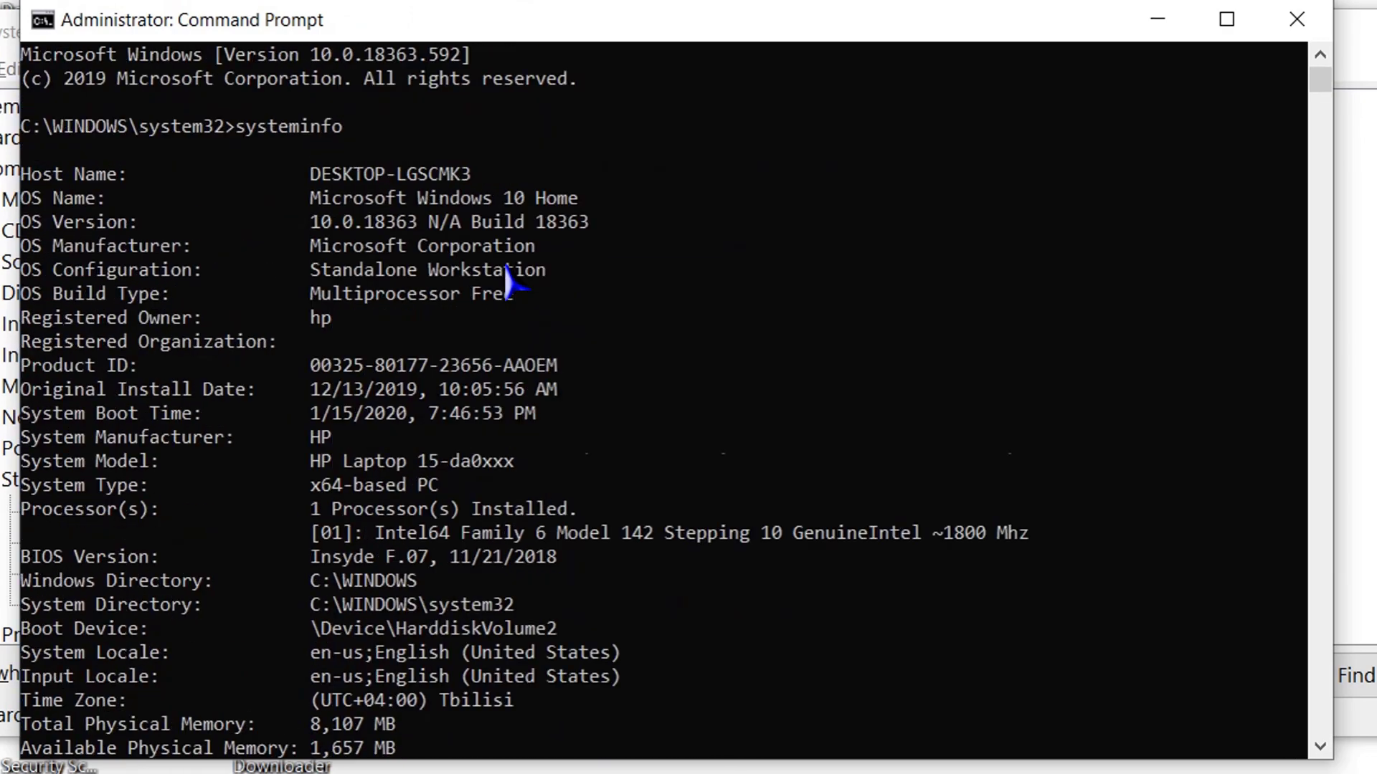
drag(291, 172, 586, 201)
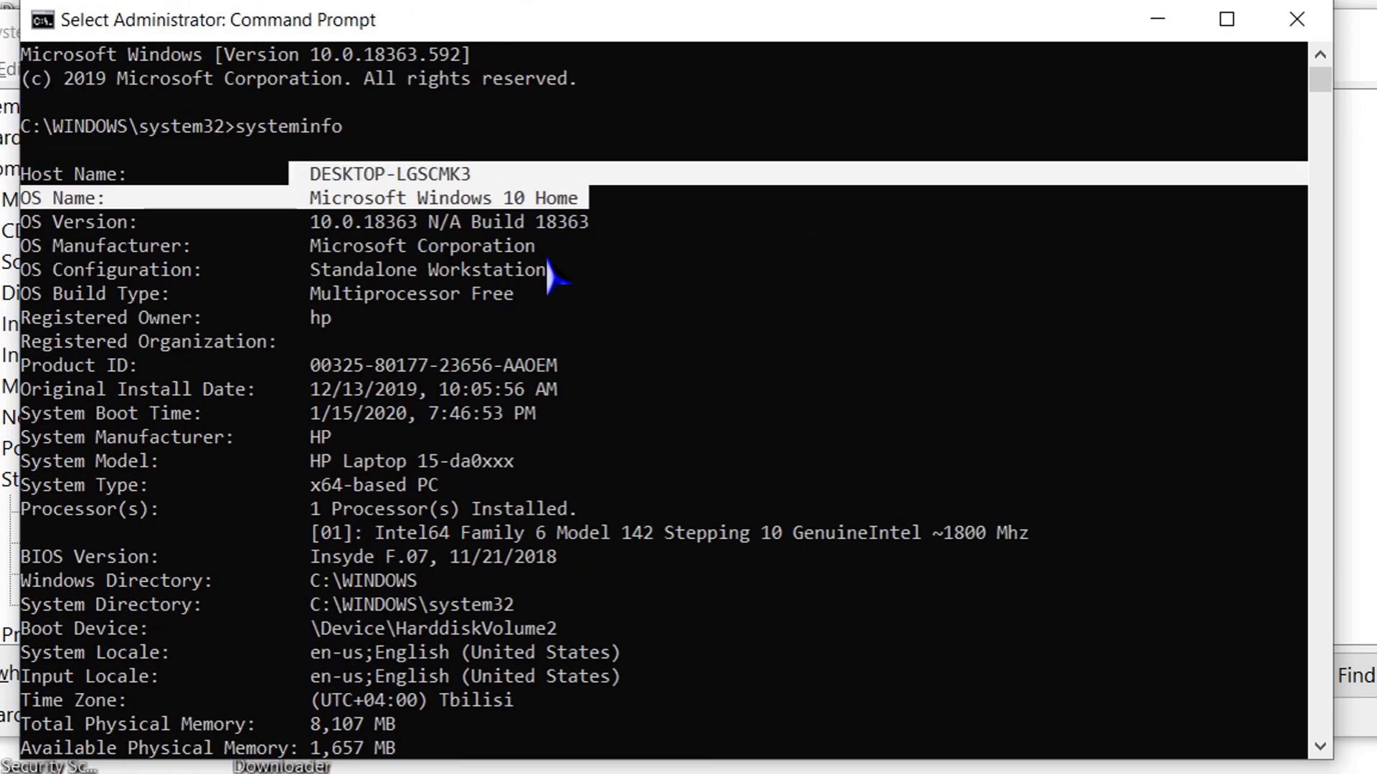
mouse_move(290, 426)
mouse_down()
mouse_move(507, 492)
mouse_move(527, 473)
mouse_up()
drag(355, 533, 994, 537)
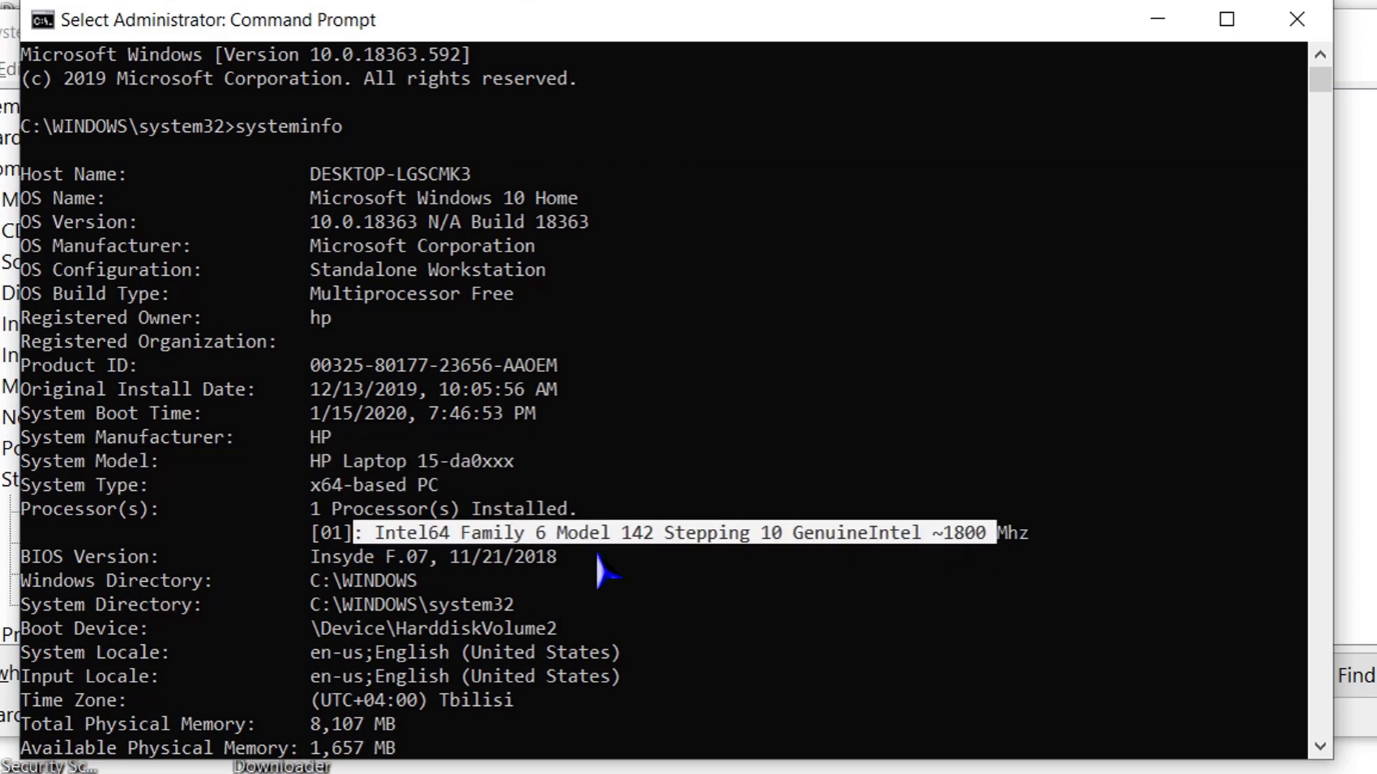
- Highlight the physical and virtual memory figures and the network card entries, including Bluetooth
scroll(343, 552, down, 2)
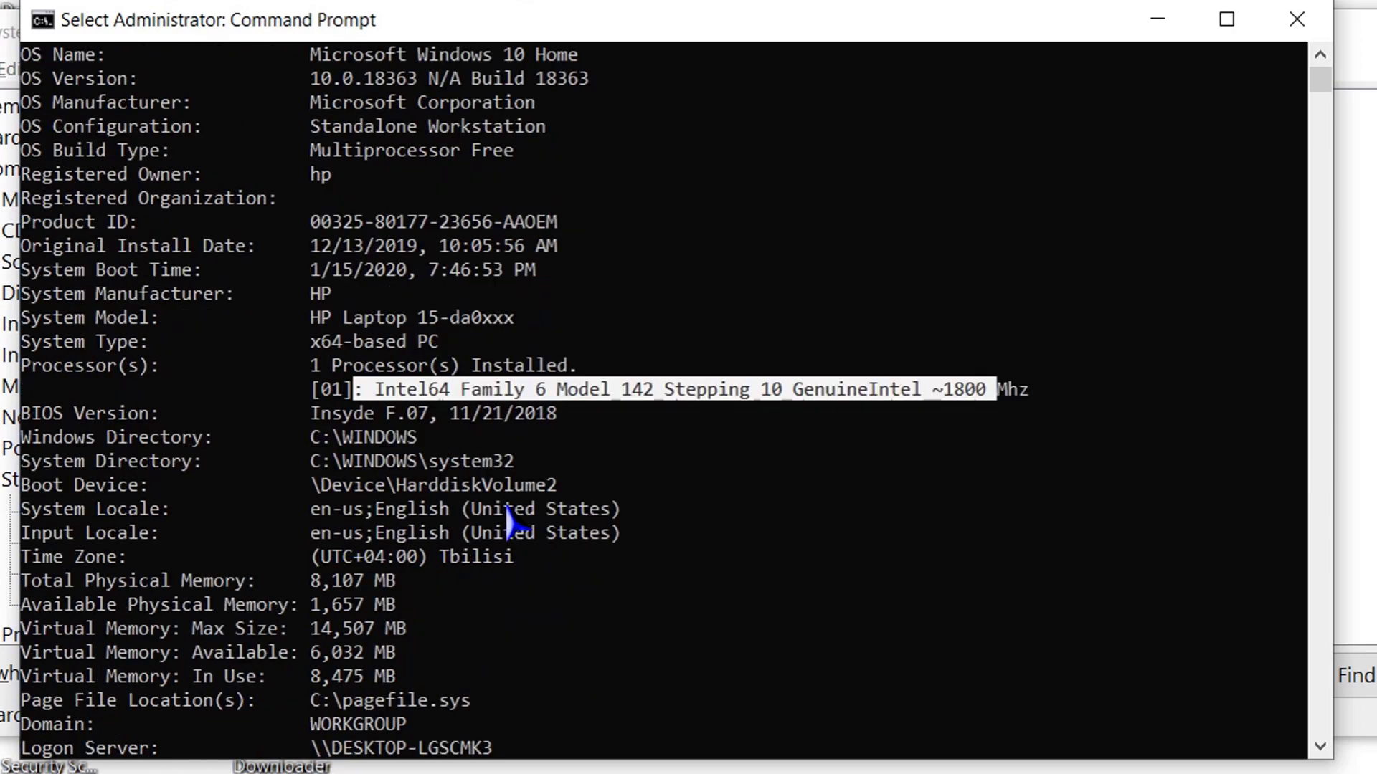
scroll(509, 516, down, 3)
drag(313, 363, 405, 467)
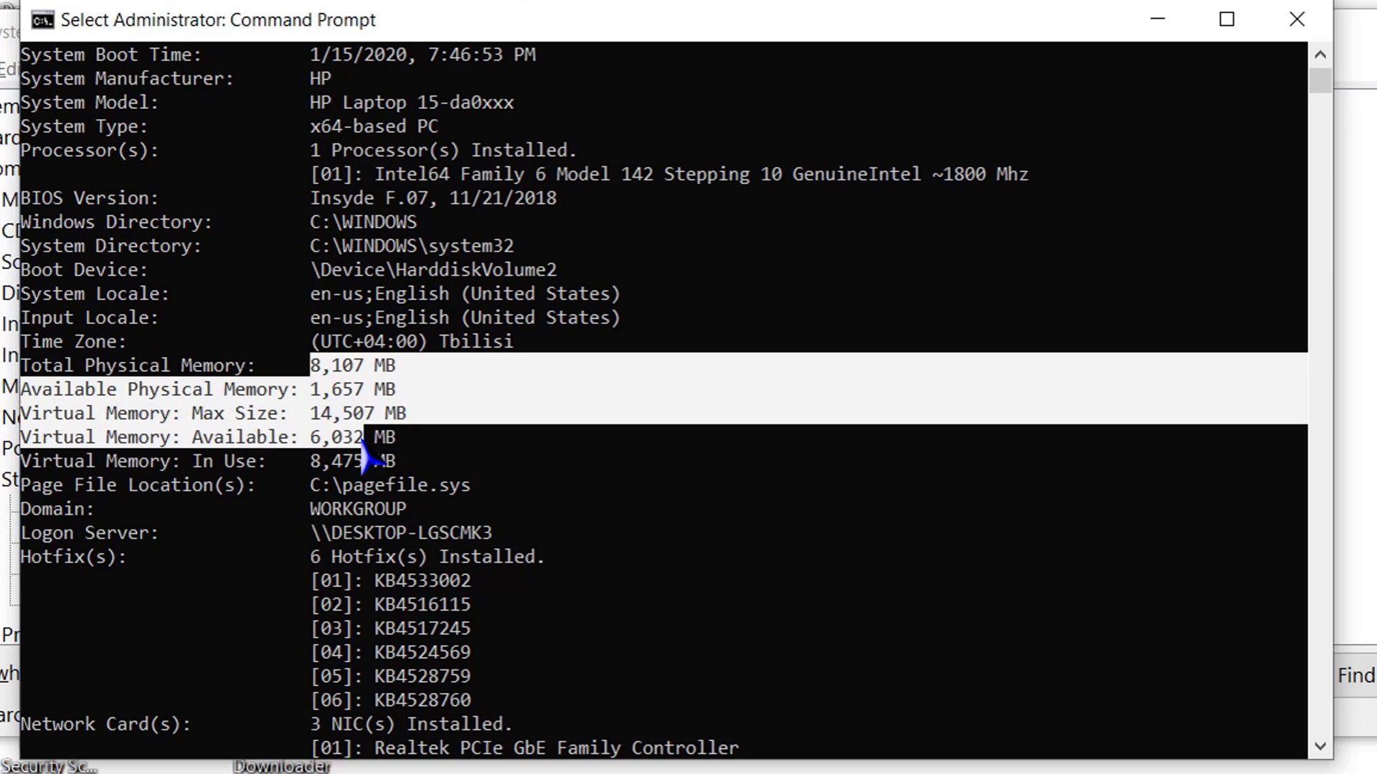
scroll(531, 437, down, 3)
scroll(577, 416, down, 1)
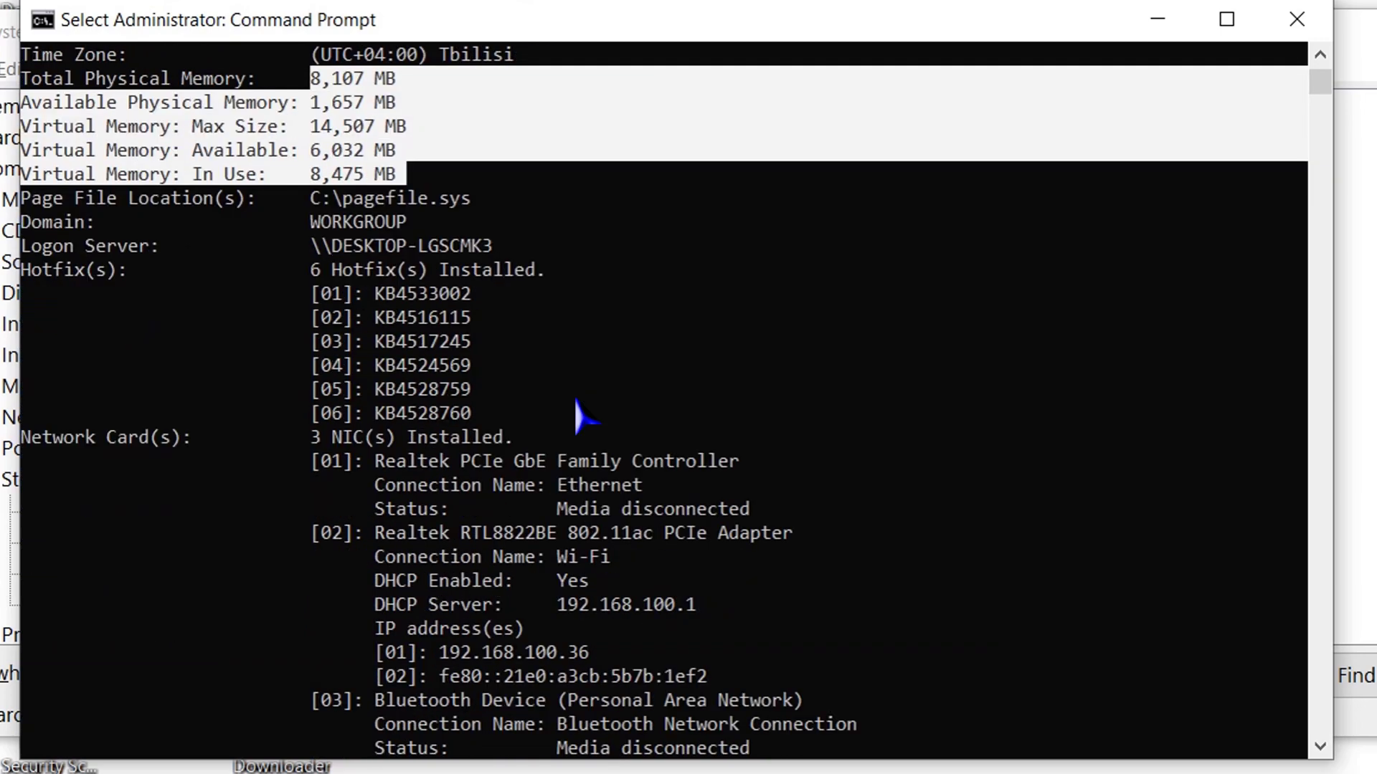
mouse_move(476, 465)
mouse_down()
mouse_move(467, 522)
mouse_move(615, 674)
mouse_up()
drag(417, 700, 804, 701)
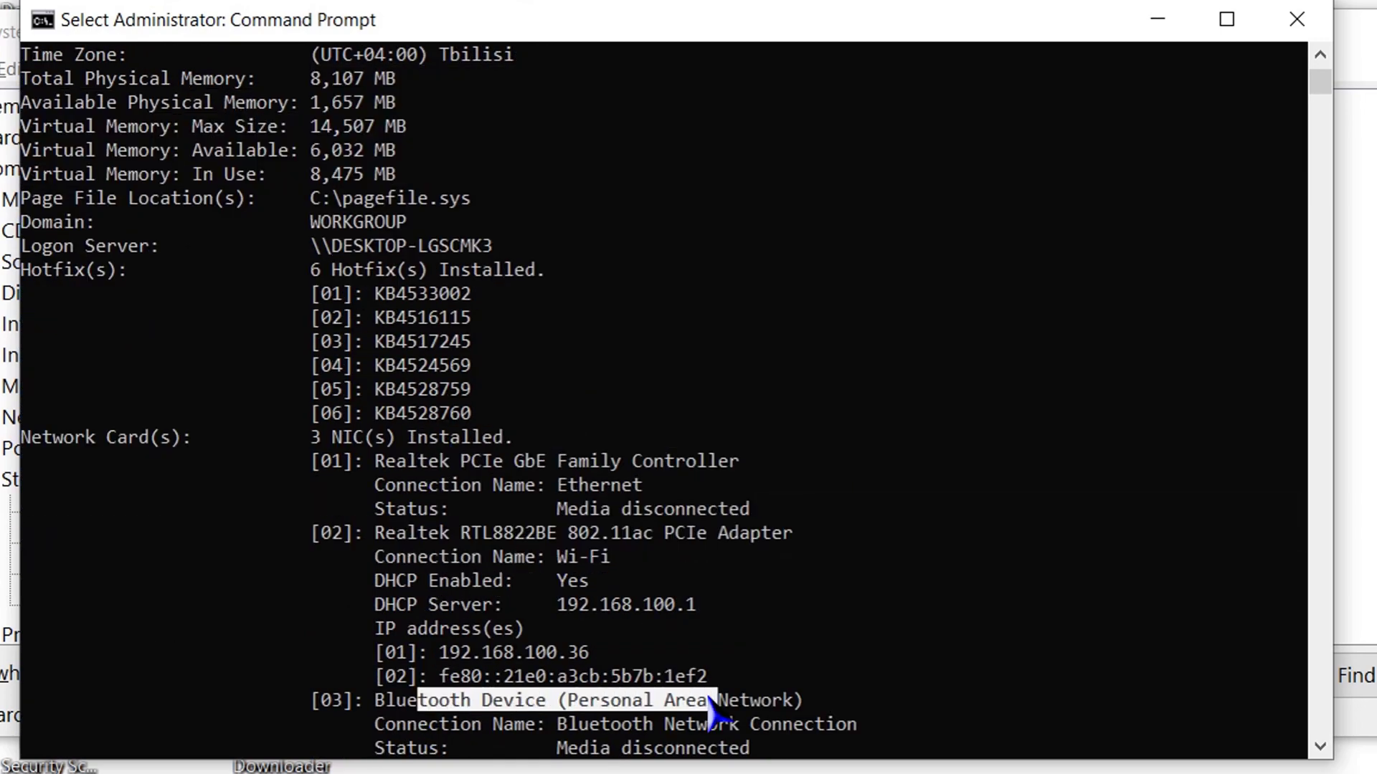
scroll(916, 578, down, 3)
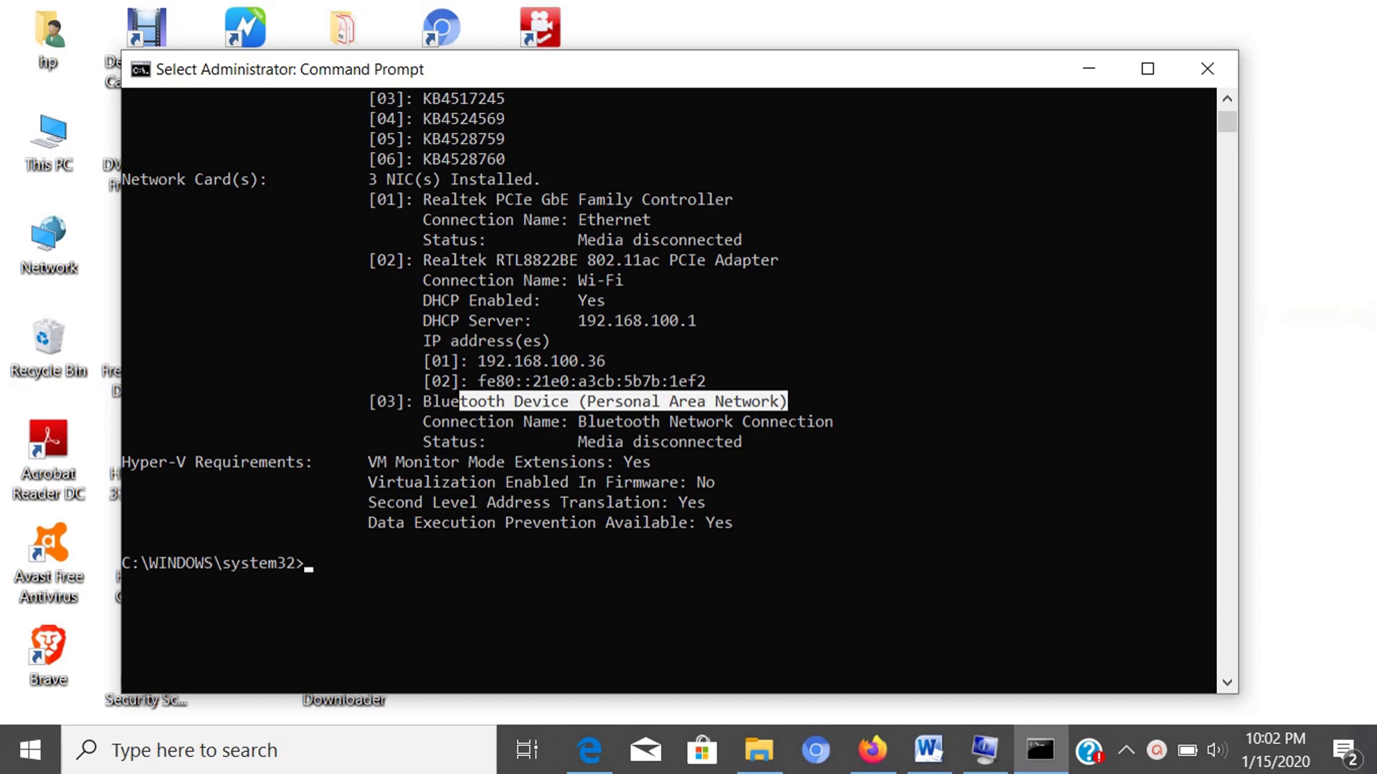
- Search 'setting' from the taskbar and launch the Settings app
click(351, 746)
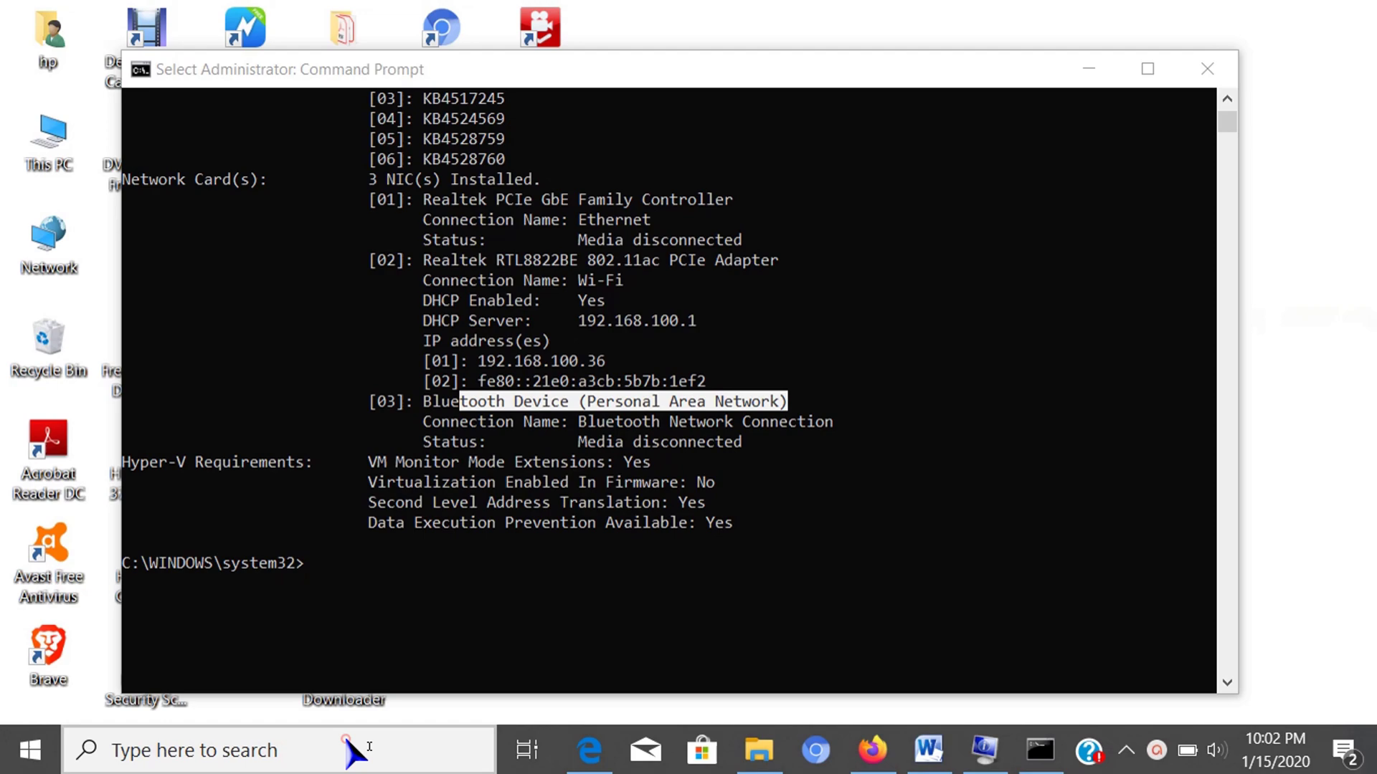
click(346, 740)
text(se)
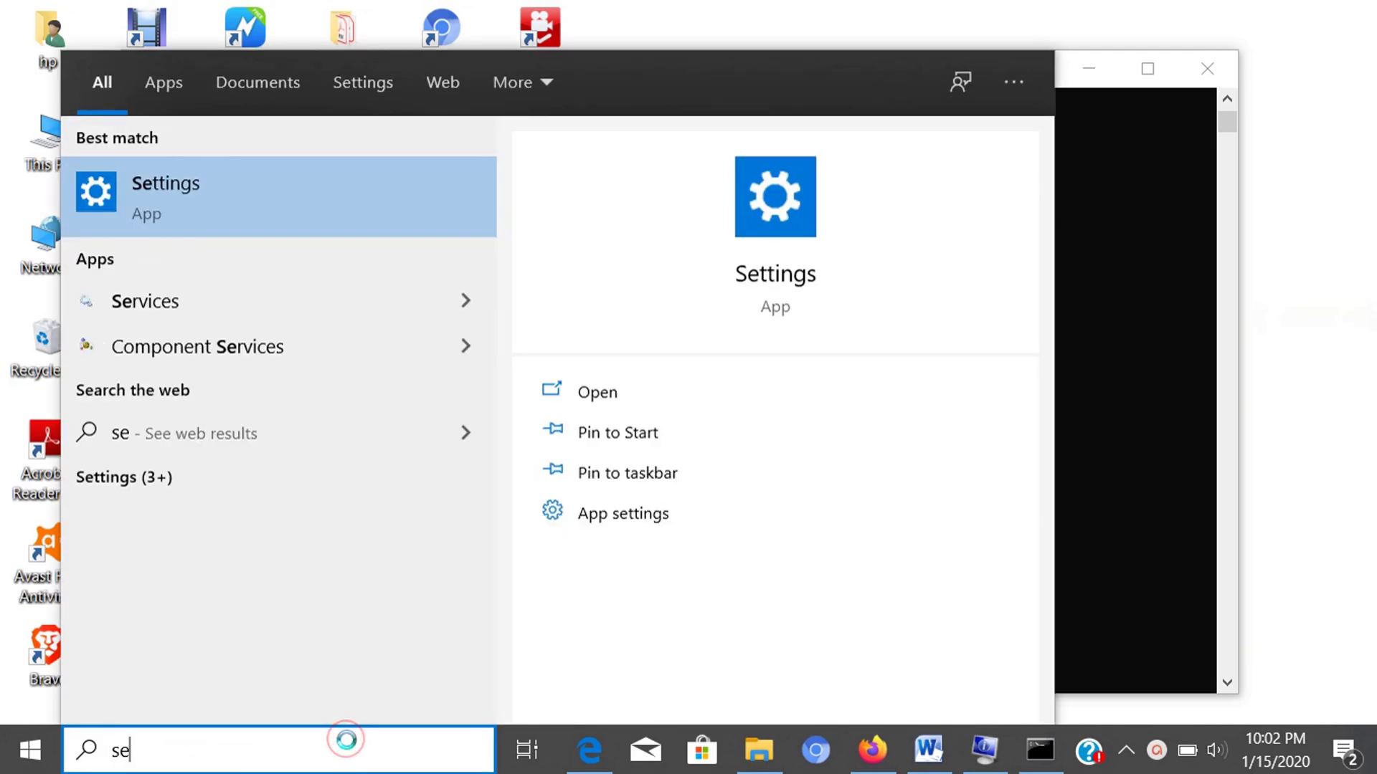
text(tting)
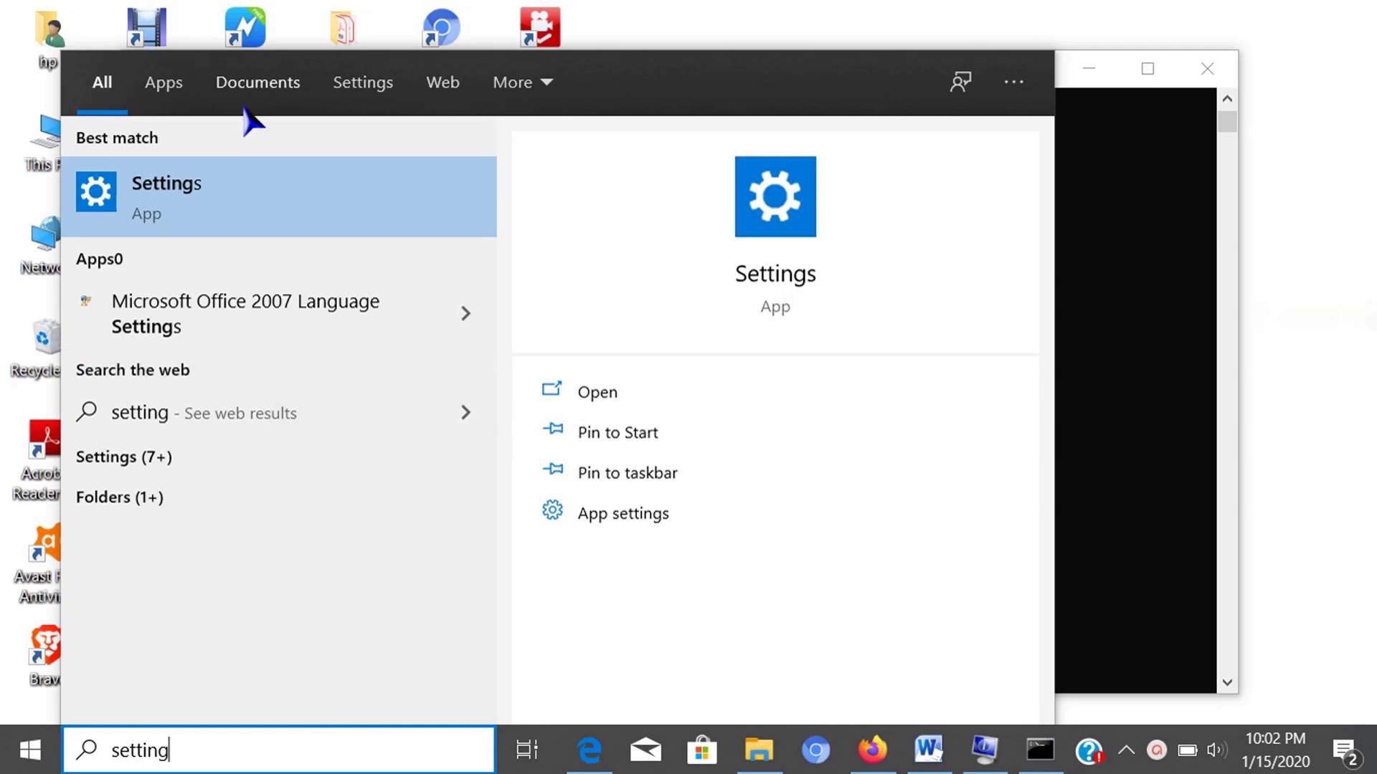
click(247, 204)
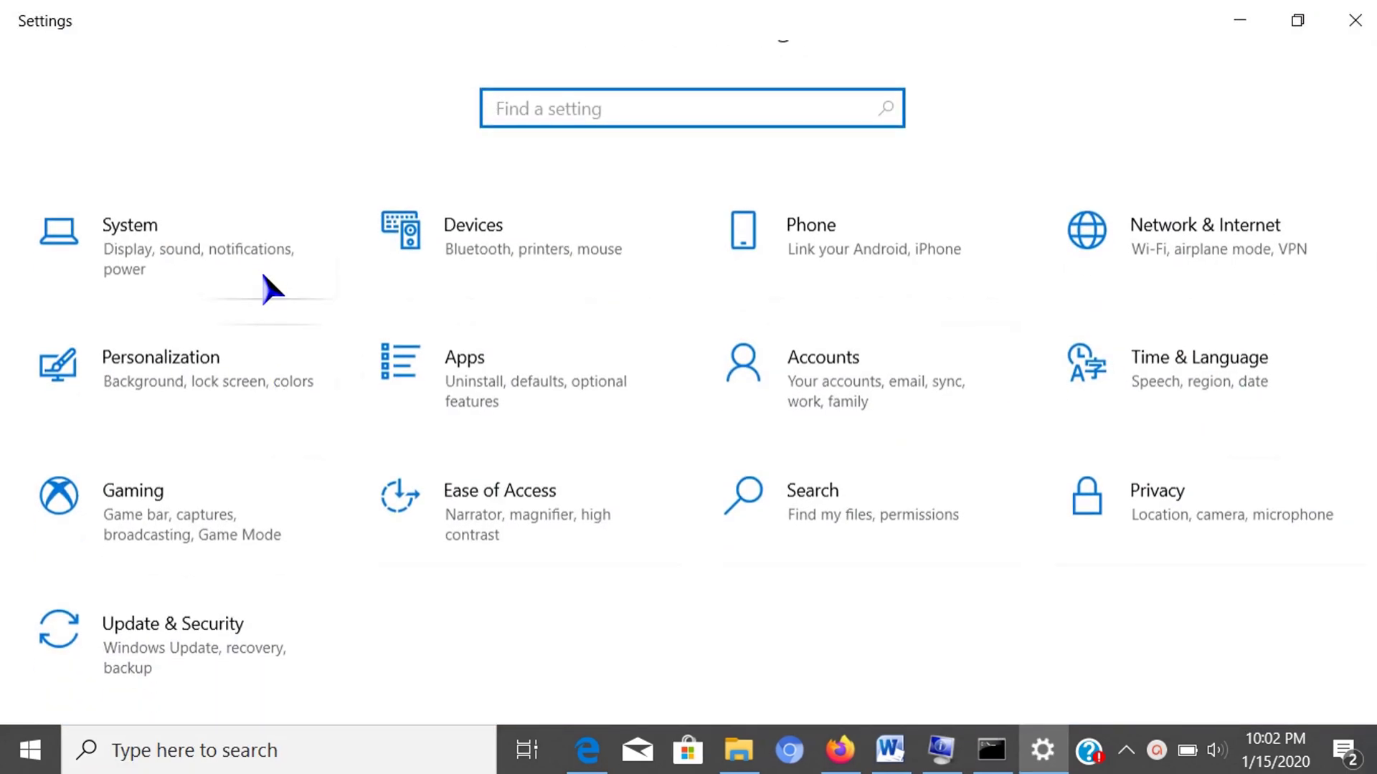
- Go to System > About and scroll through Device and Windows specifications
click(214, 241)
scroll(209, 350, down, 10)
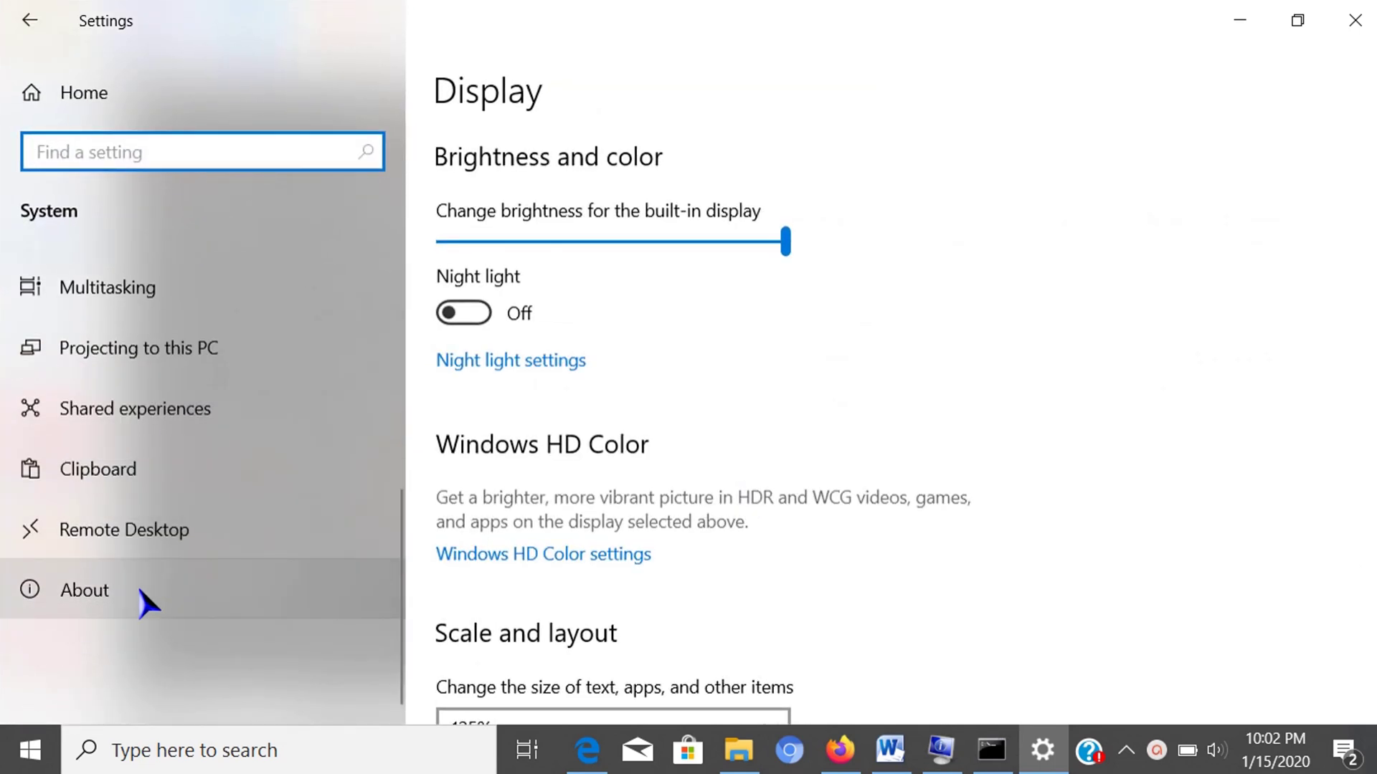
click(139, 589)
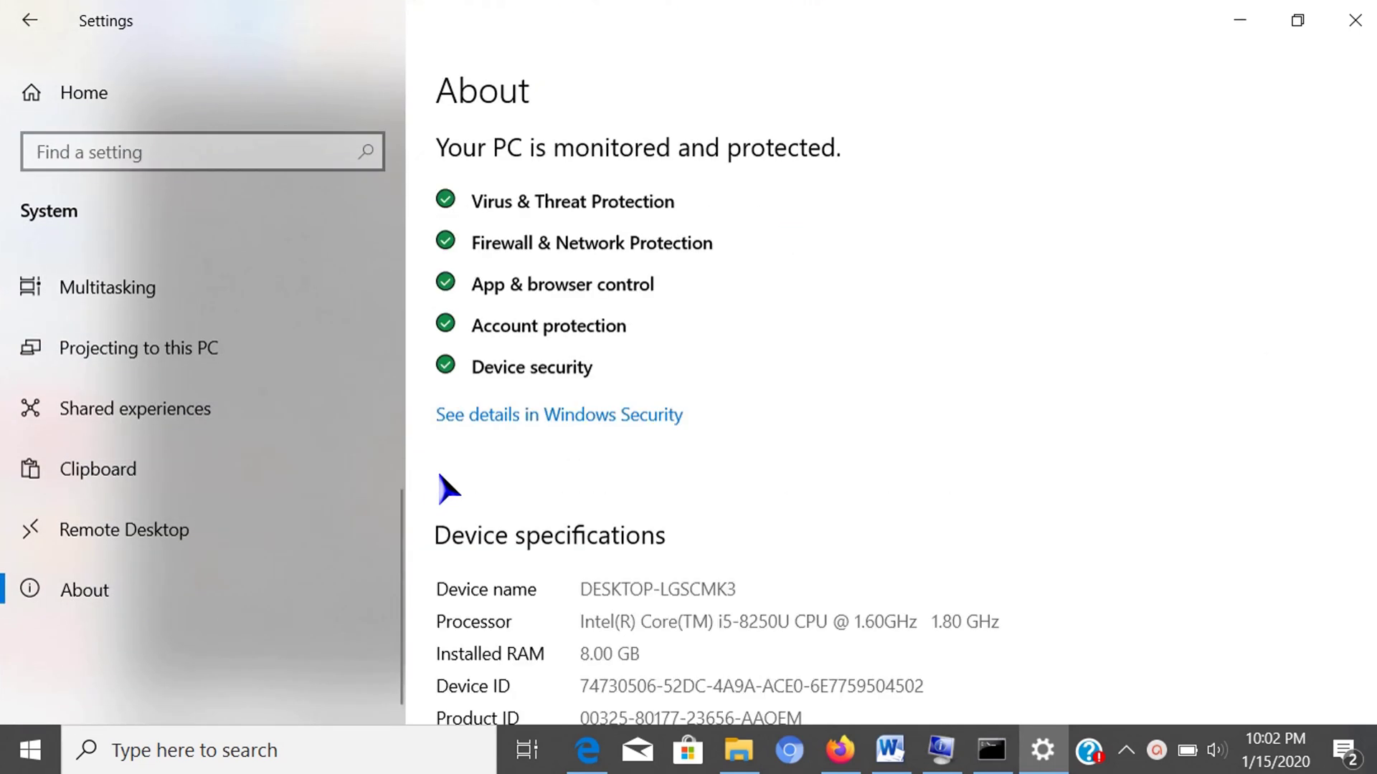
scroll(612, 339, down, 5)
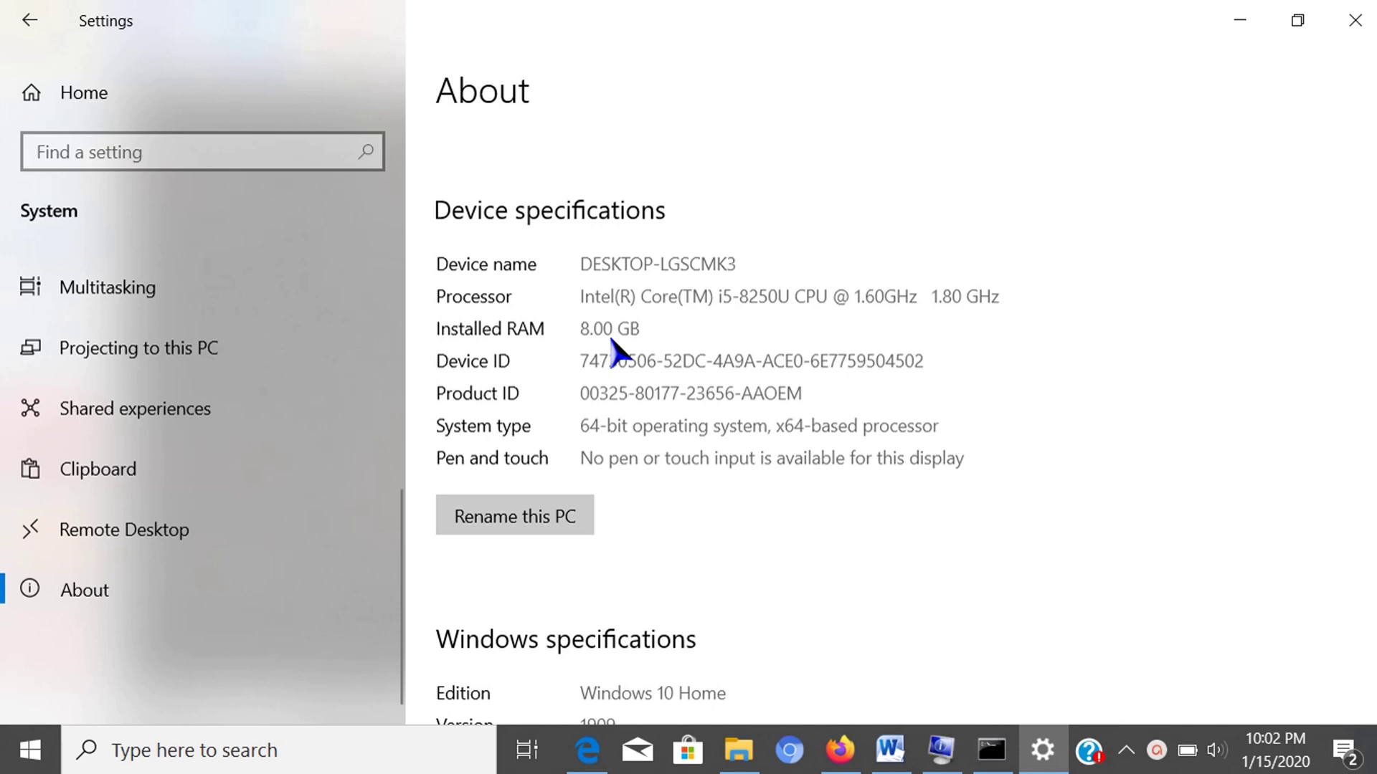
scroll(645, 194, up, 2)
scroll(700, 397, down, 2)
scroll(700, 396, down, 2)
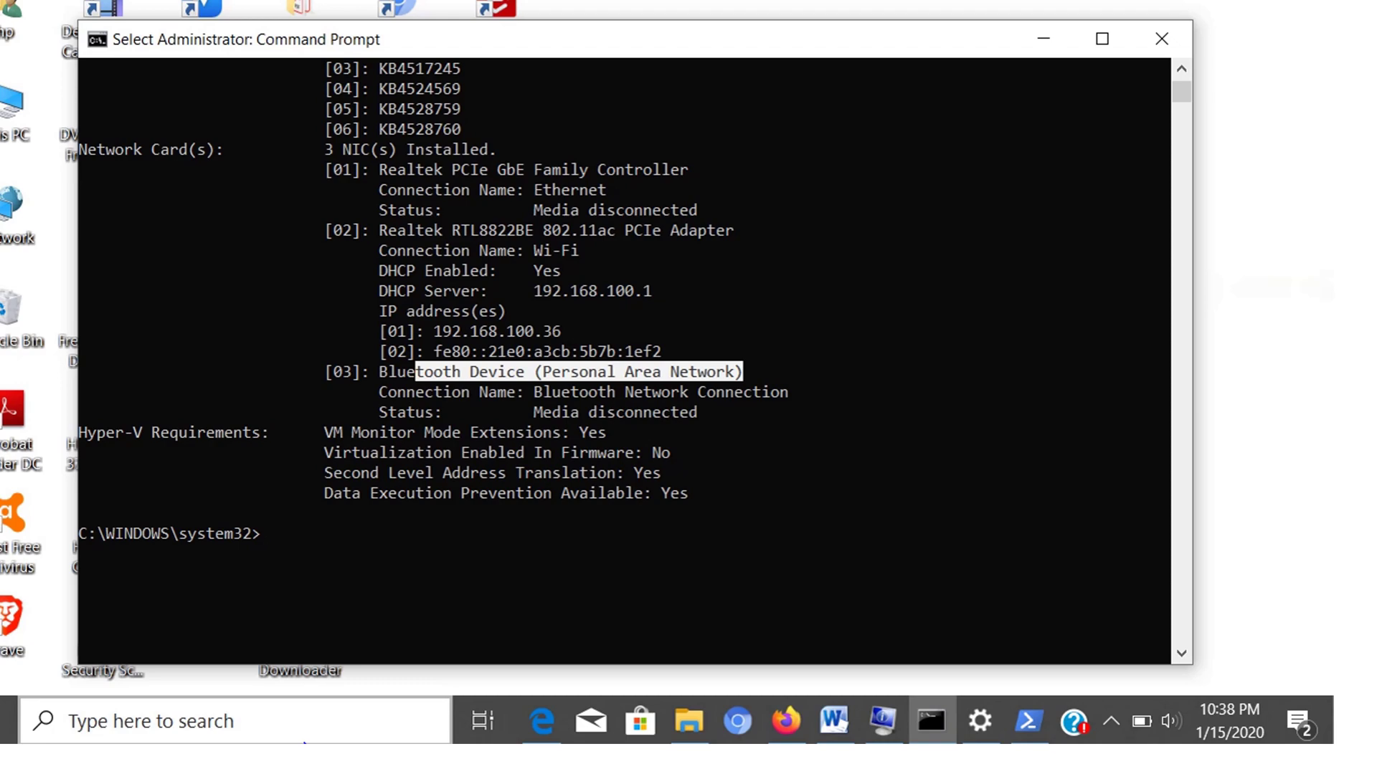
- Run GET-COMPUTERINFO in an administrator Windows PowerShell
click(305, 741)
text(PO)
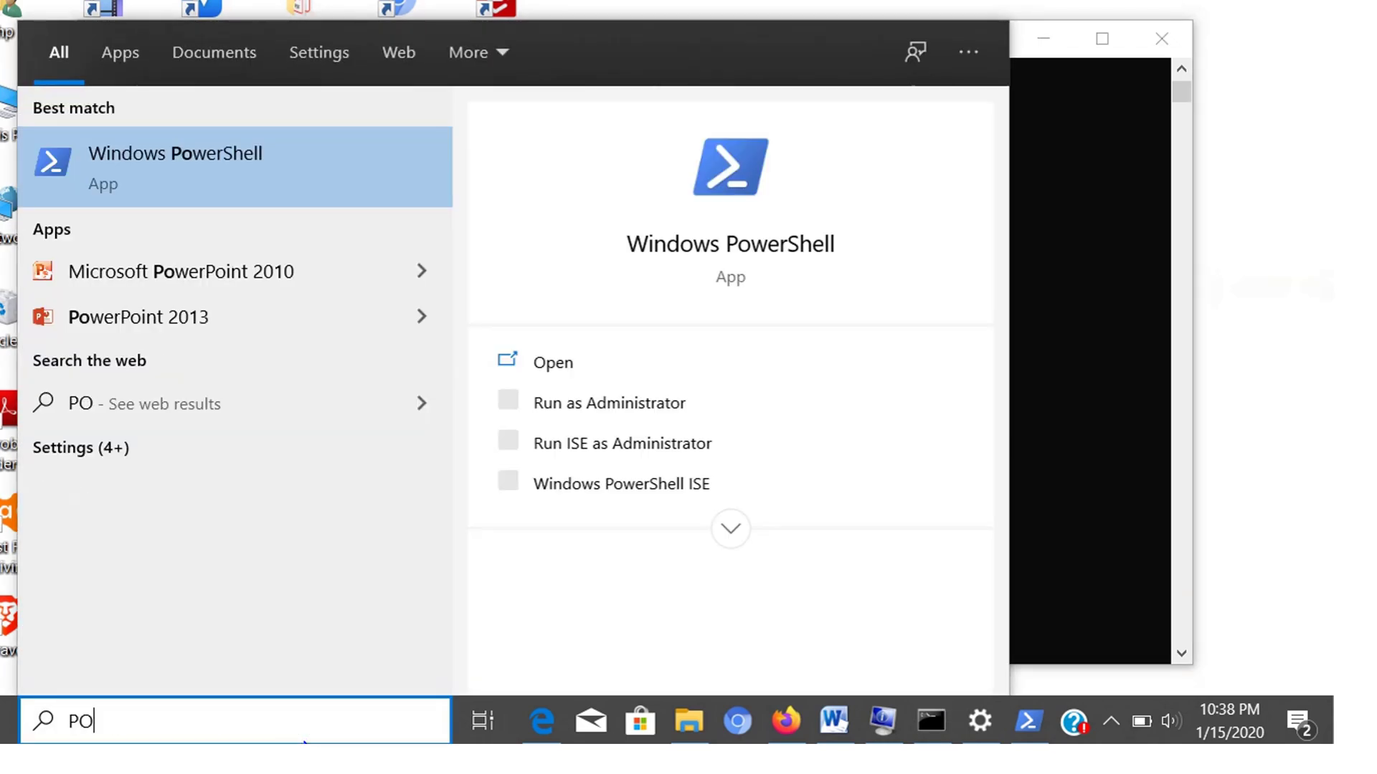
text(WERSHELL)
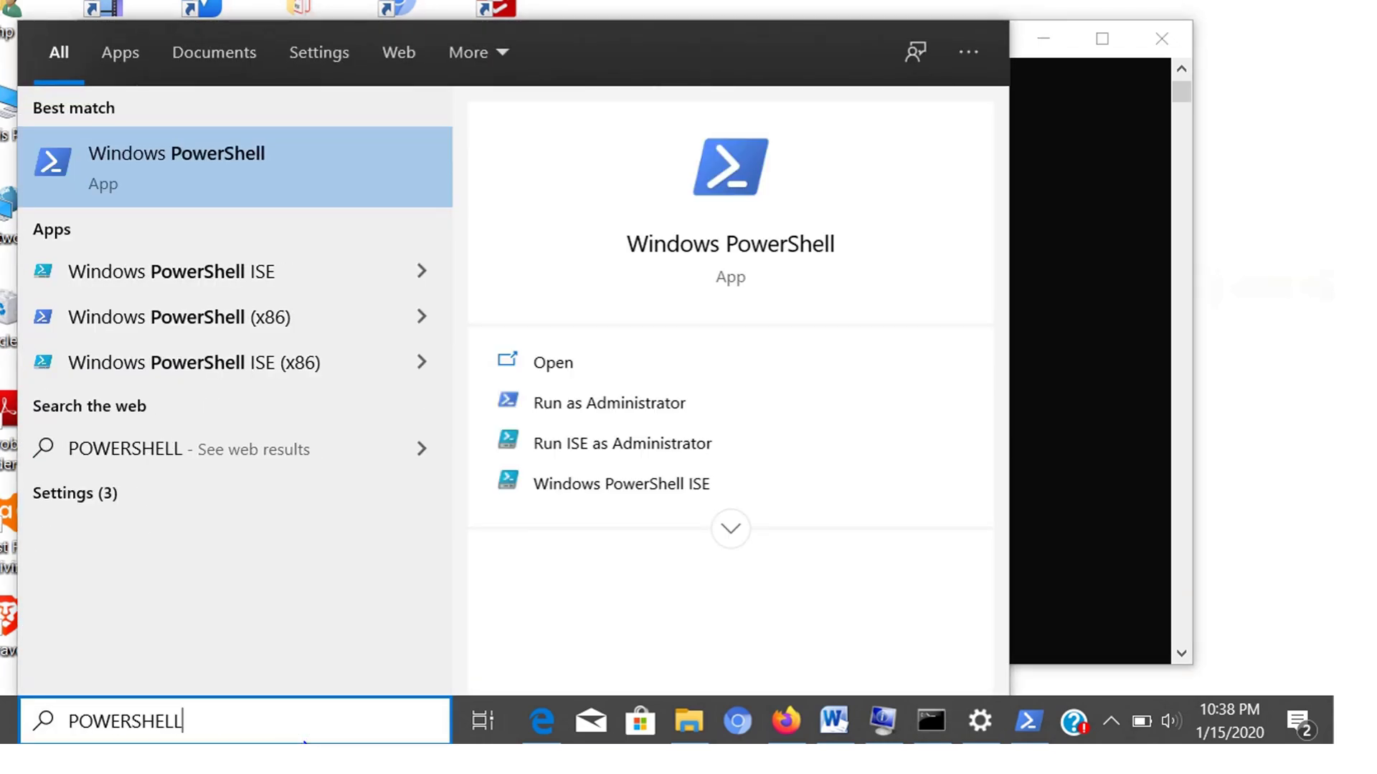
click(608, 406)
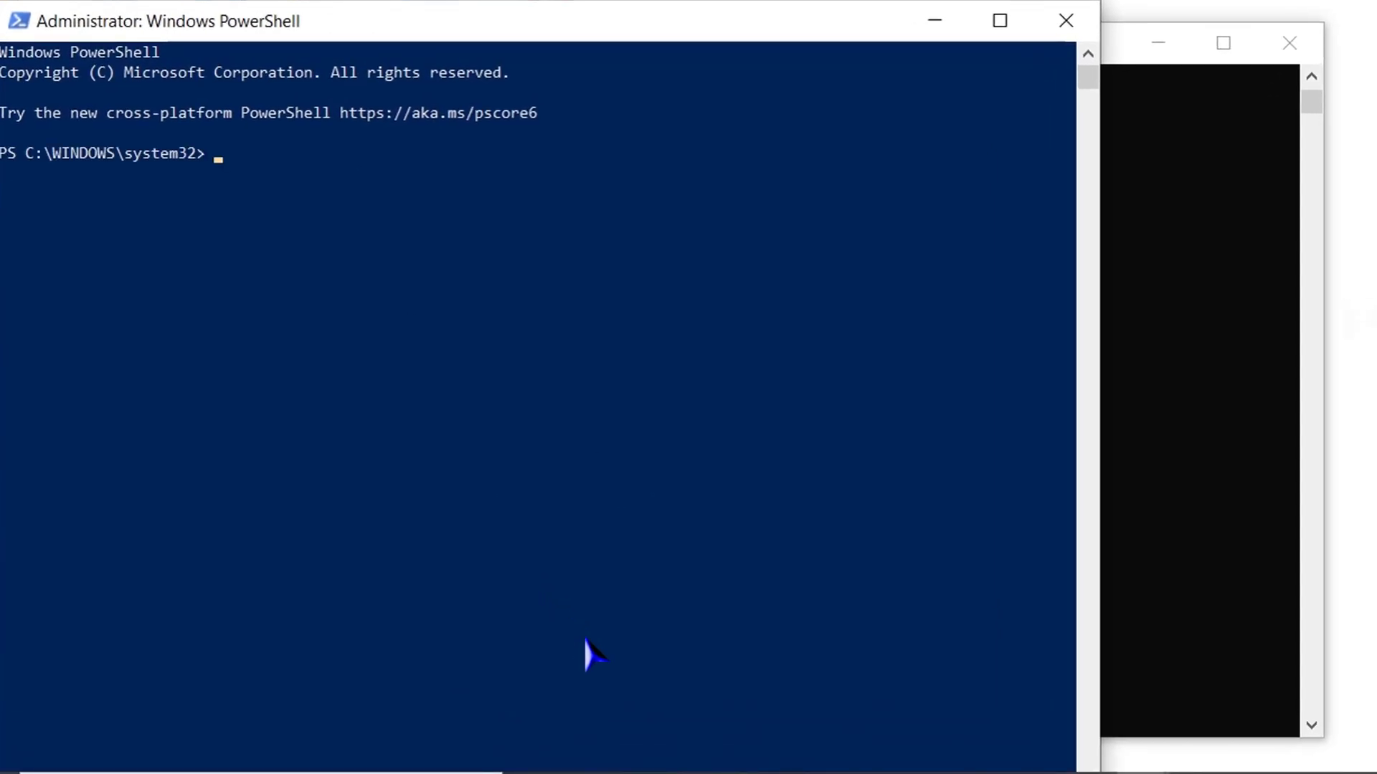
text(GET-)
text(COMPUTERIN)
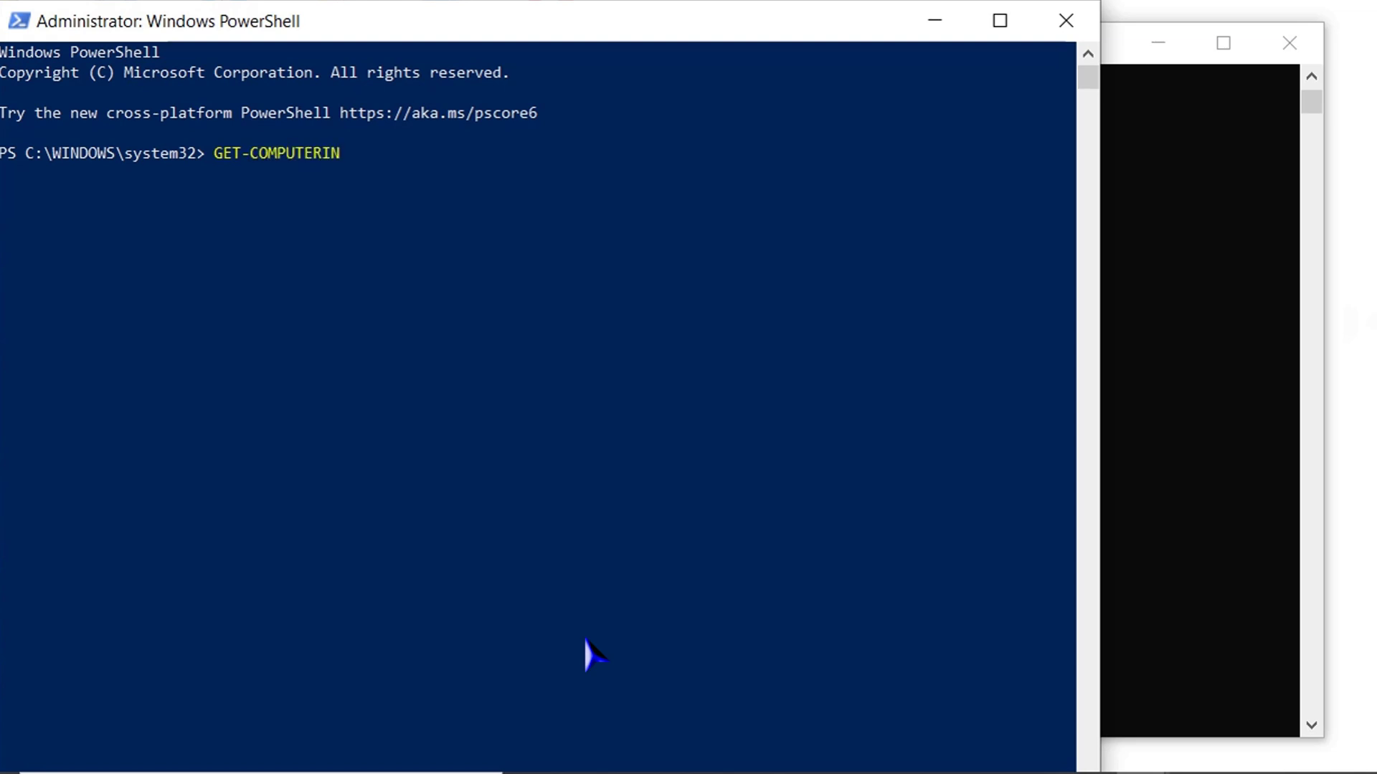
text(FO)
key(Return)
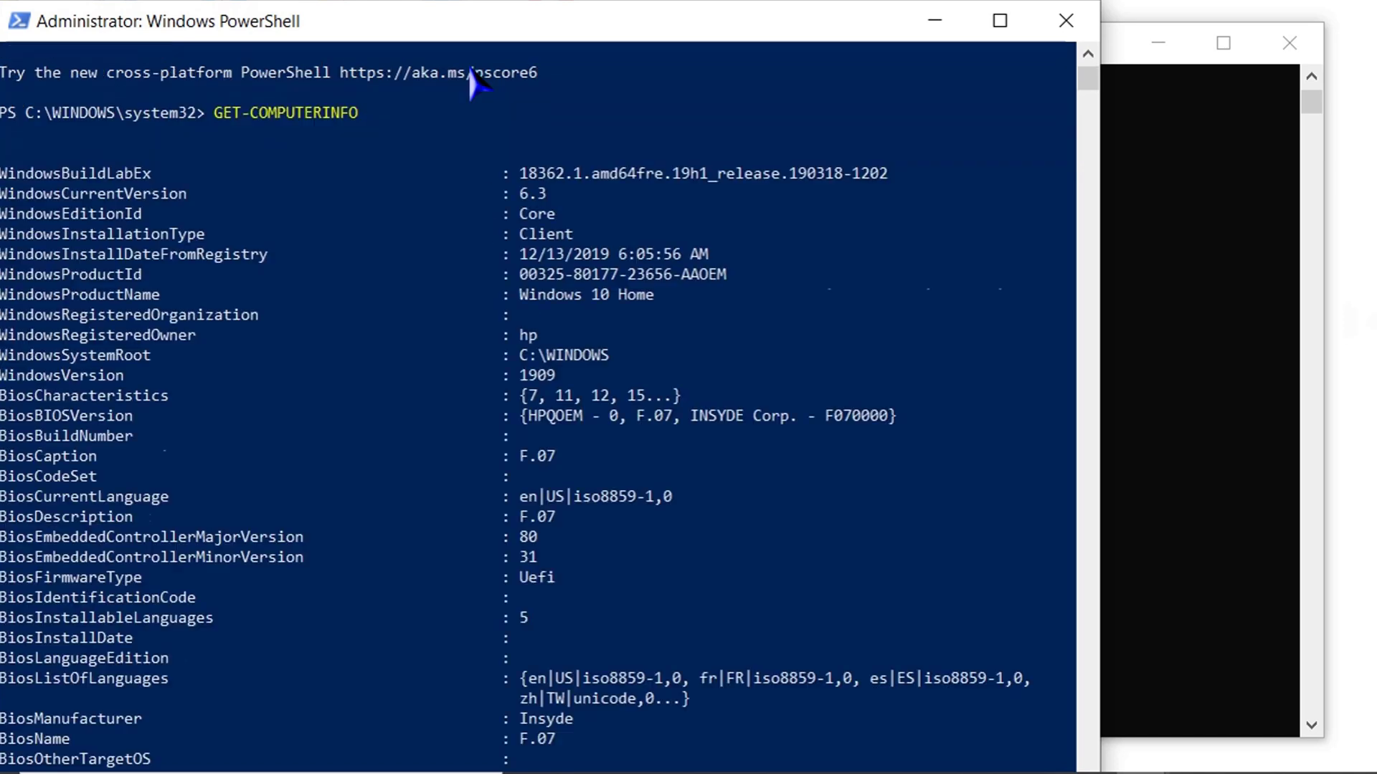
- Scroll through the Get-ComputerInfo output down to Hyper-V requirements, highlighting a few property lines
drag(517, 213, 520, 234)
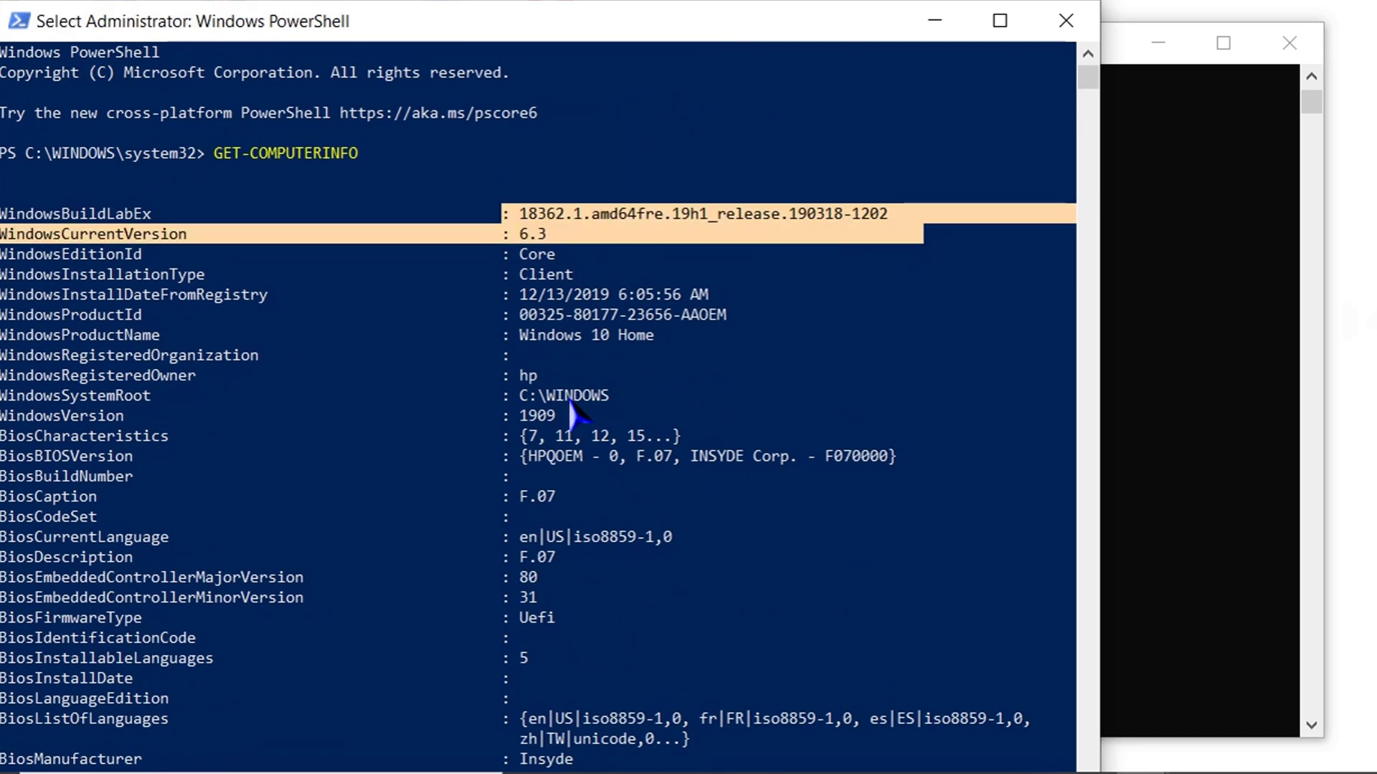
scroll(570, 473, down, 2)
scroll(571, 462, down, 5)
scroll(574, 448, down, 5)
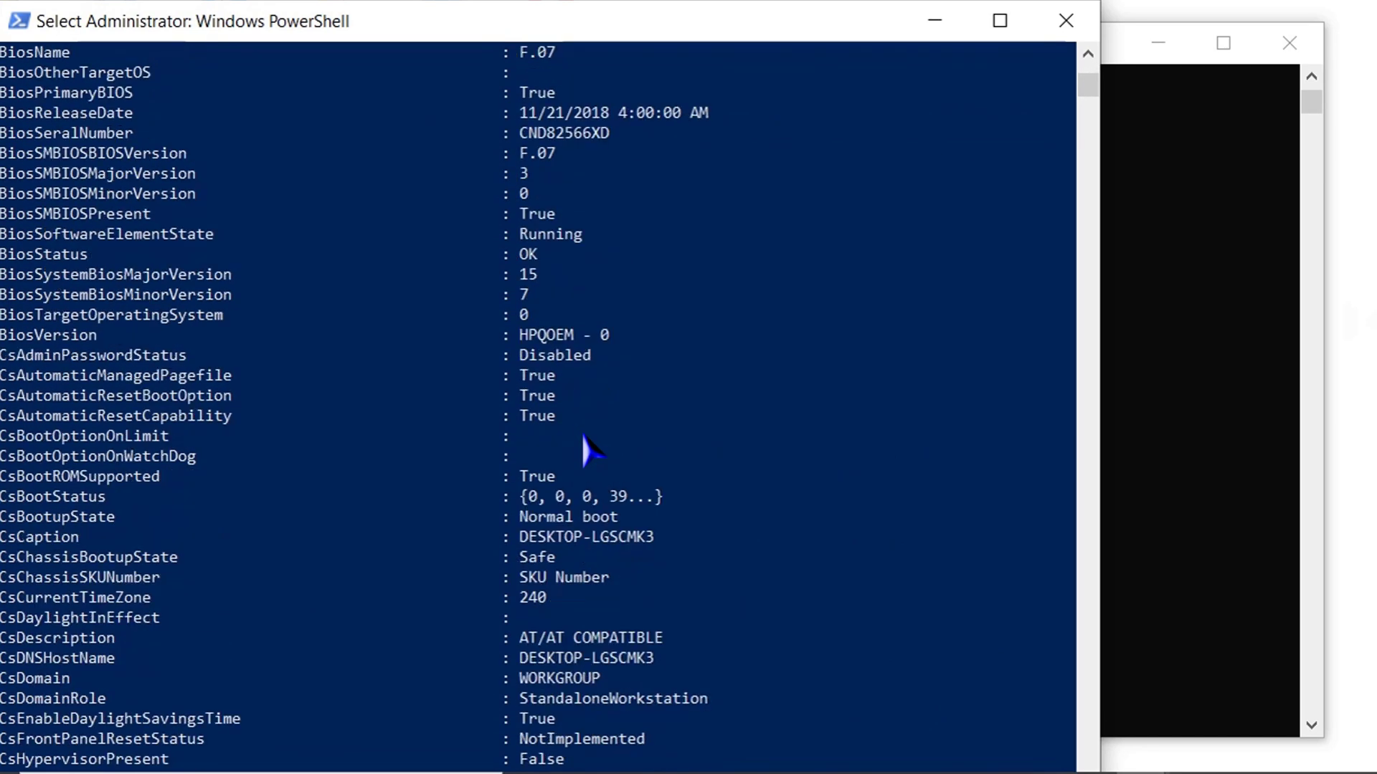
scroll(583, 451, down, 3)
scroll(573, 531, down, 3)
scroll(518, 564, down, 1)
drag(506, 456, 699, 477)
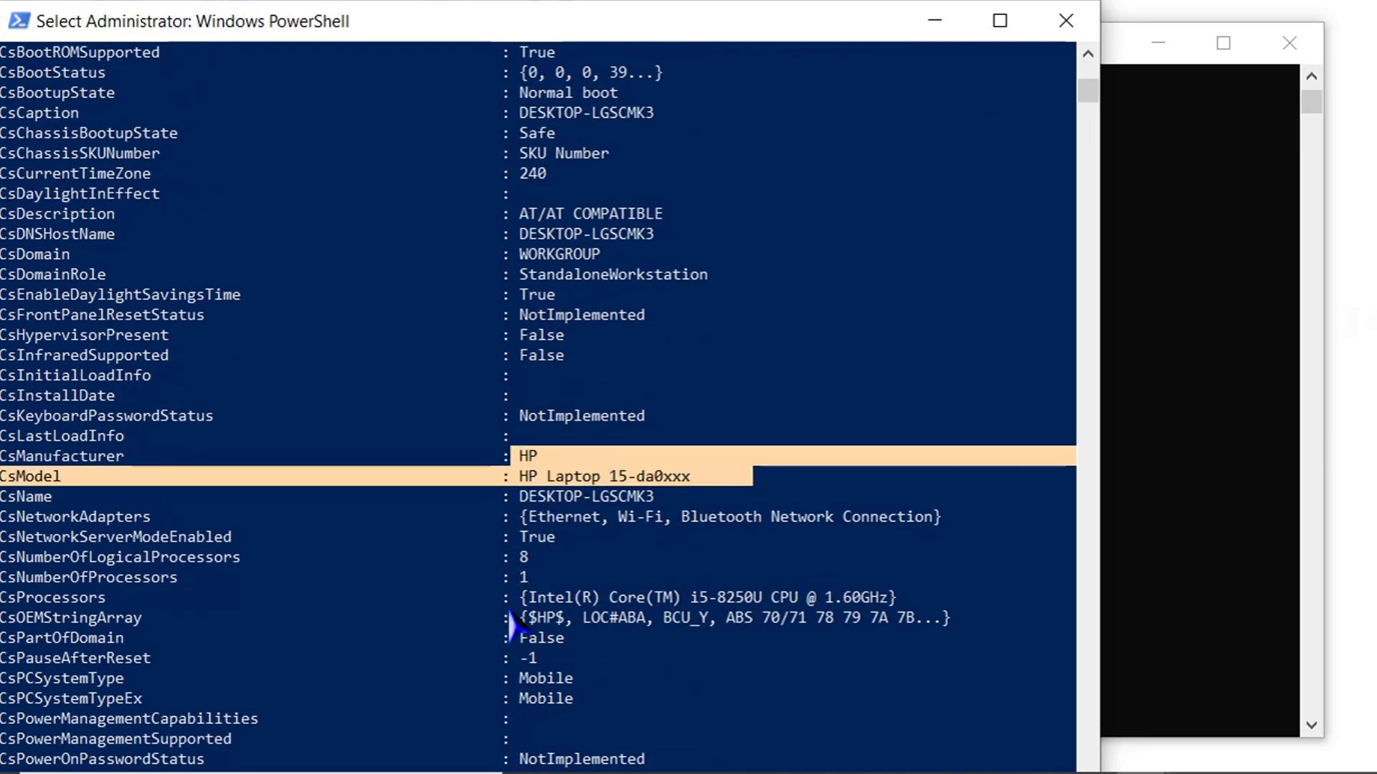
drag(509, 598, 986, 618)
scroll(860, 574, down, 3)
scroll(791, 537, down, 5)
scroll(795, 552, down, 3)
scroll(794, 552, down, 1)
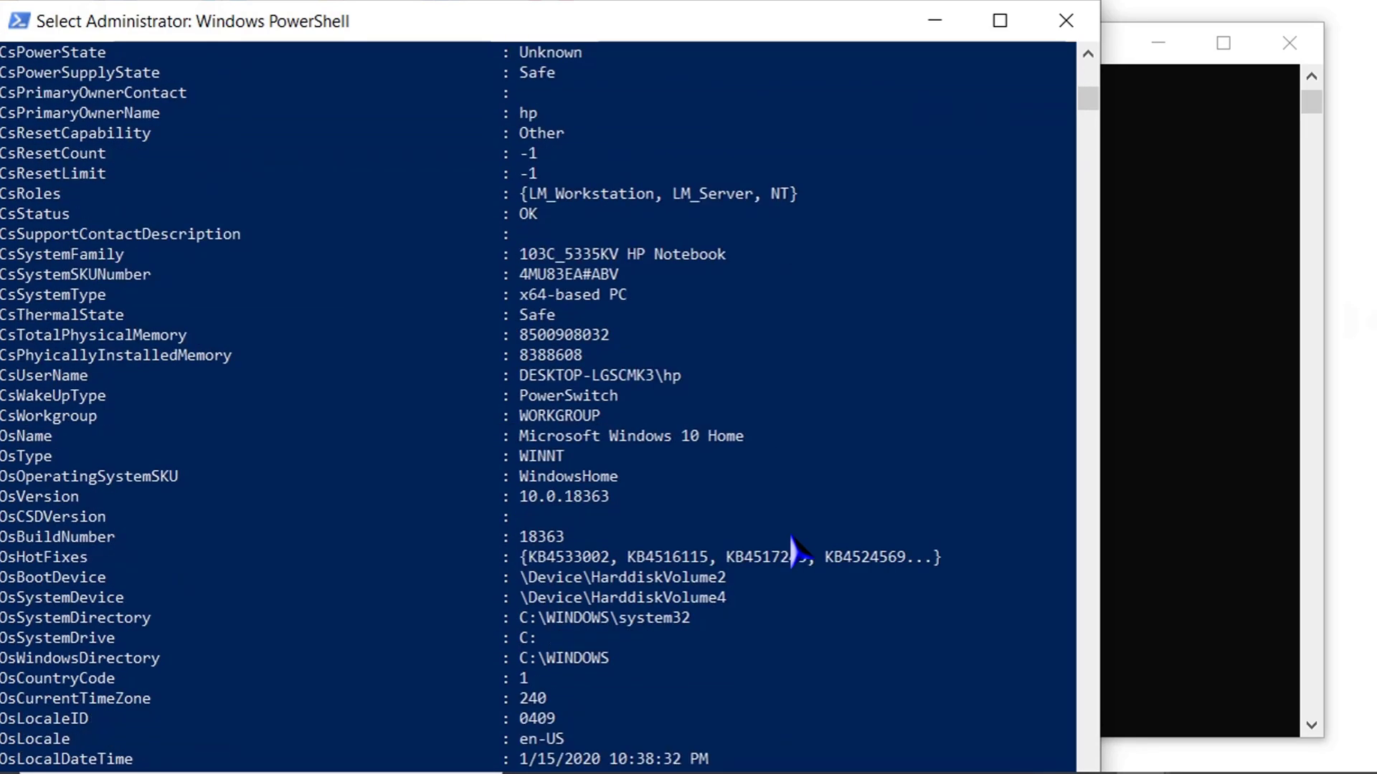
scroll(794, 552, down, 6)
scroll(795, 552, down, 6)
scroll(792, 549, down, 2)
scroll(518, 577, down, 4)
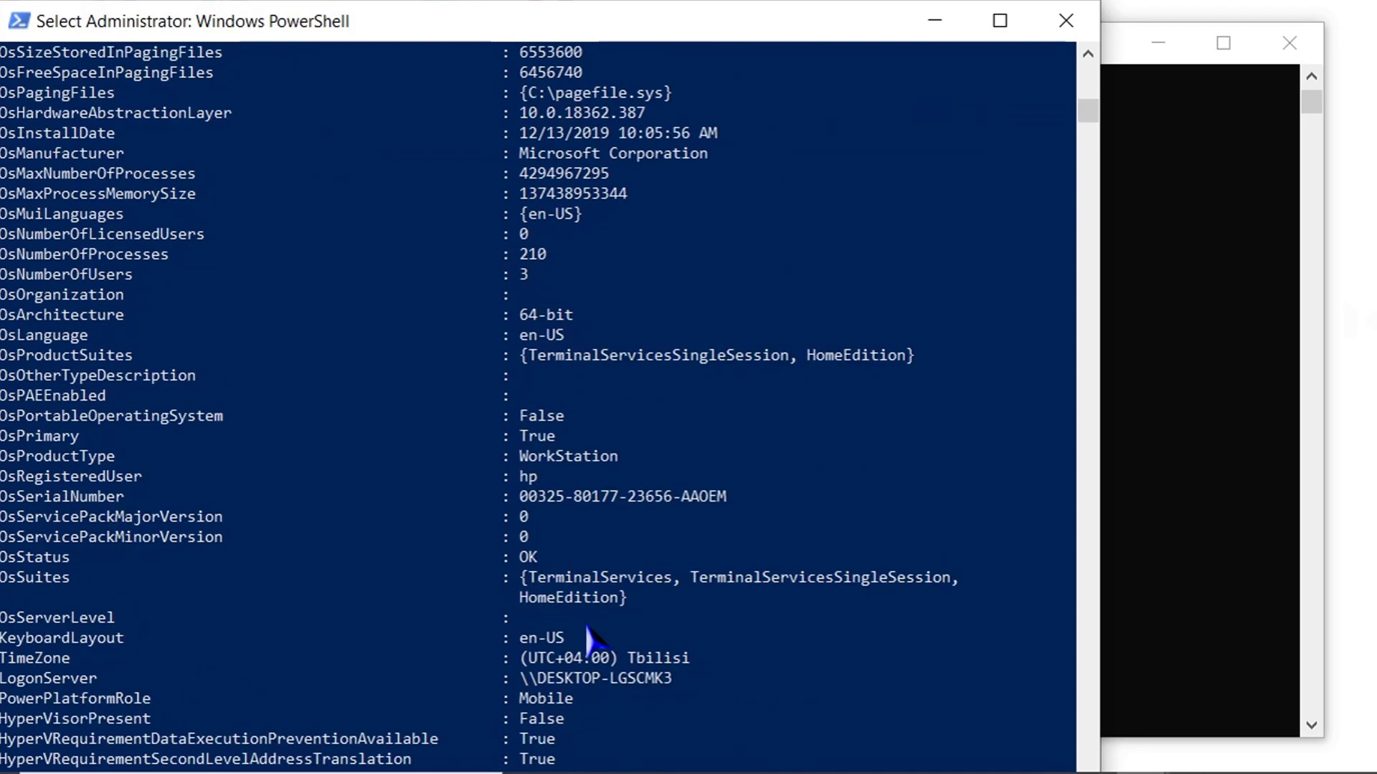
scroll(598, 635, down, 2)
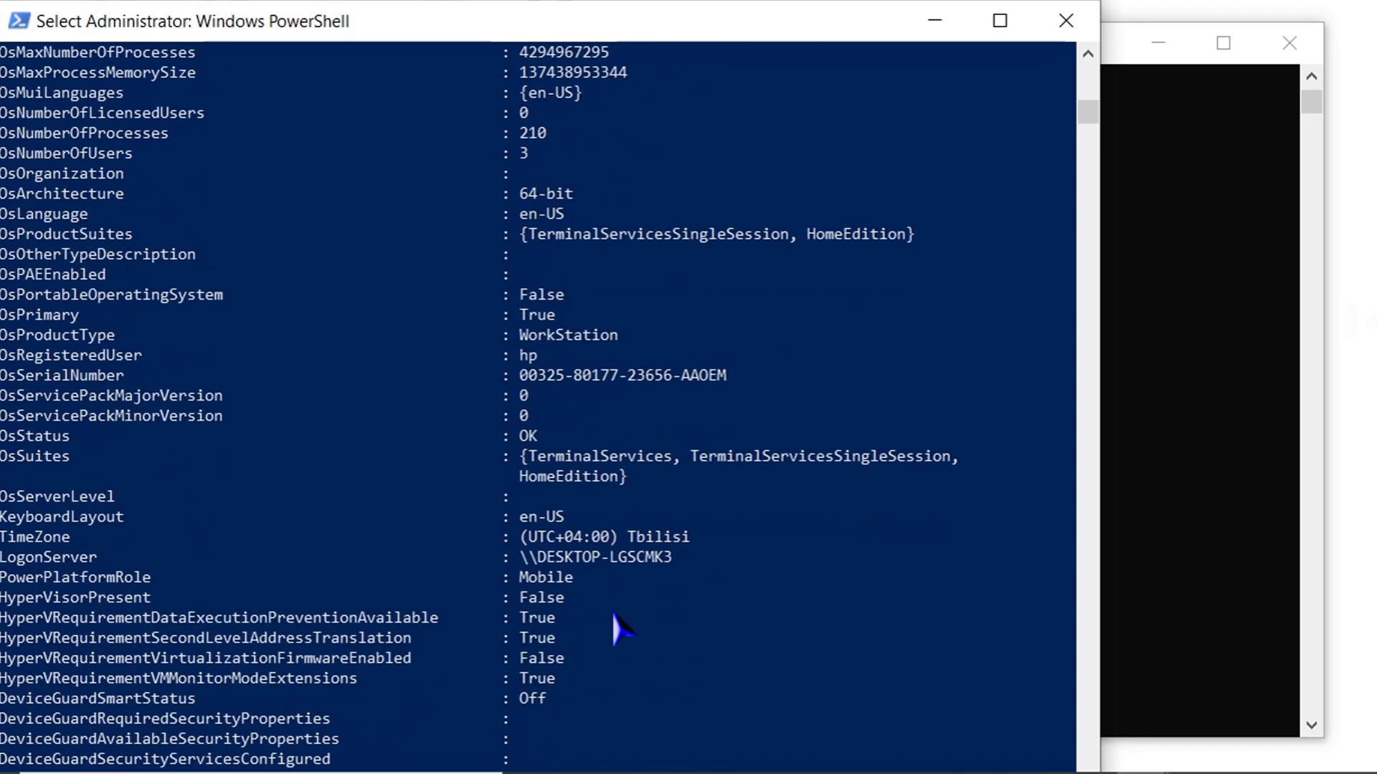